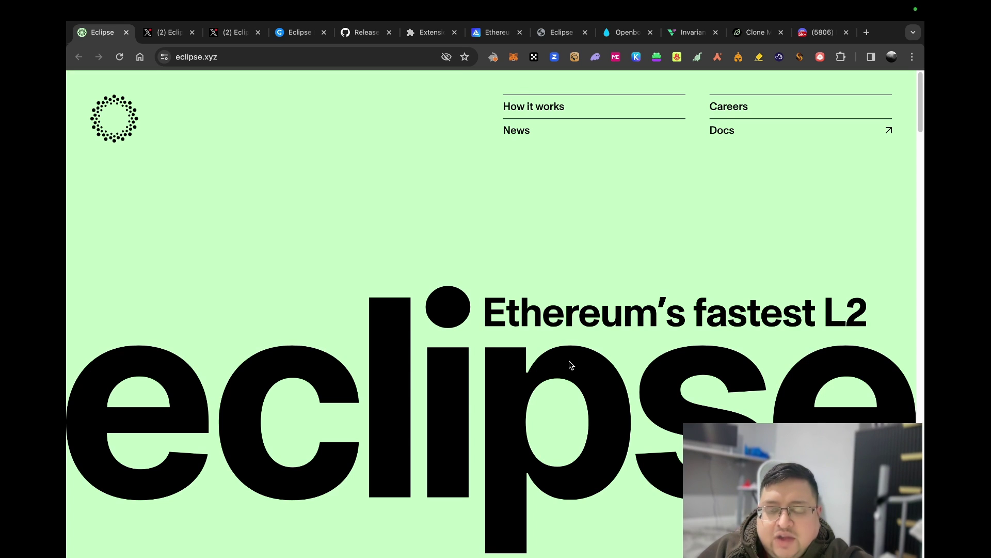
{"action": "key", "text": "ctrl+Tab"}
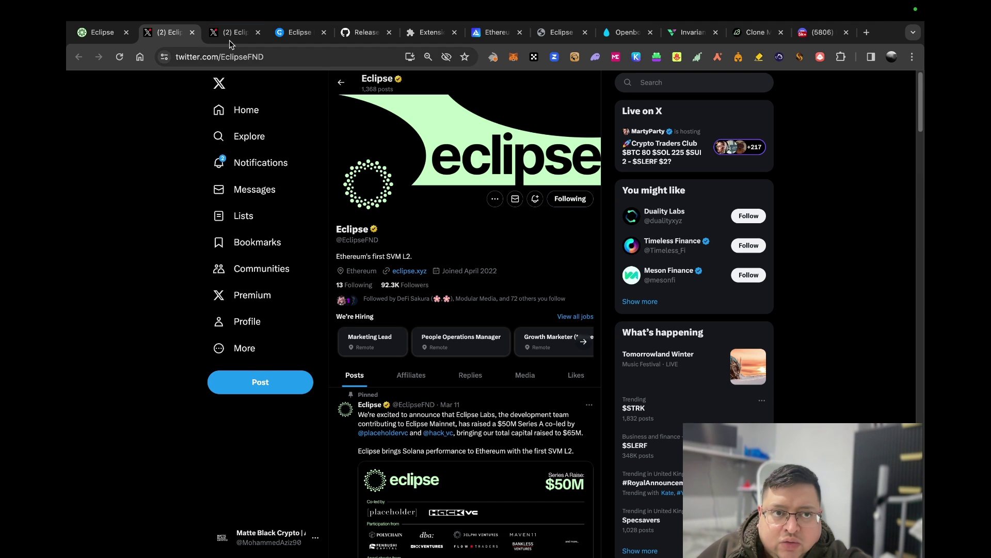
Open Eclipse's pinned $50M Series A announcement post with its thread replies
{"action": "scroll", "coordinate": [395, 225], "scroll_direction": "down", "scroll_amount": 3}
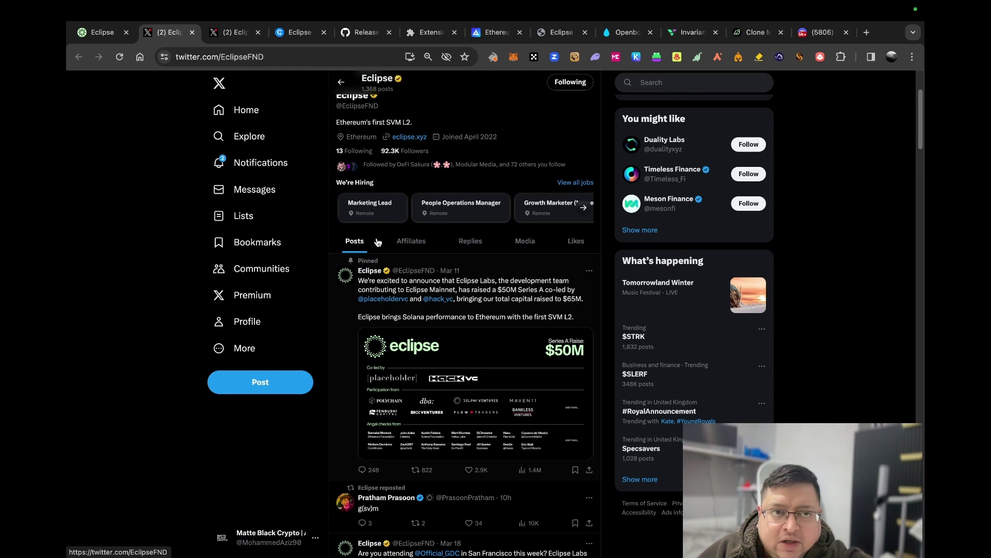
{"action": "left_click", "coordinate": [235, 33]}
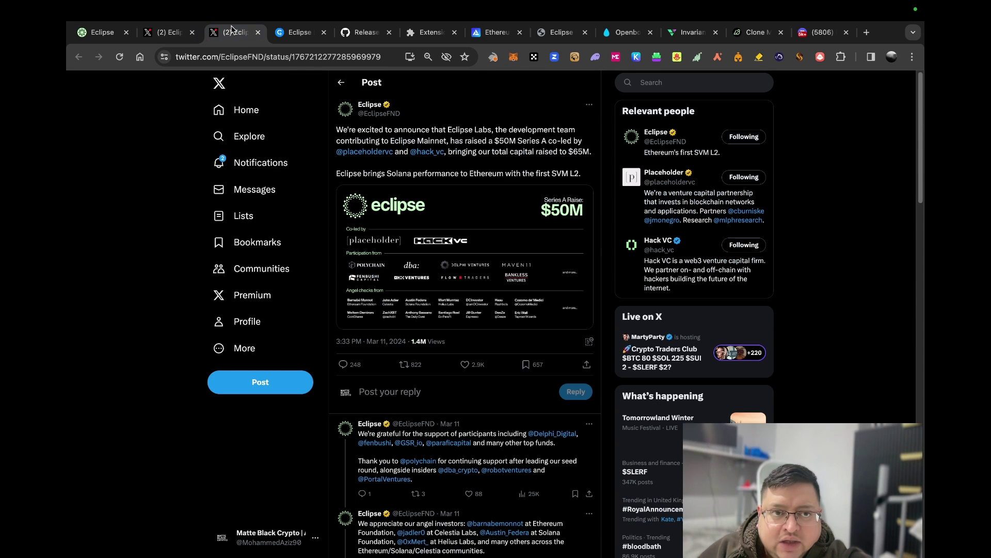
Review CryptoRank's Eclipse rounds: Series A $50M, Pre-Seed $6M, Seed $9M, totalling $65M
{"action": "left_click", "coordinate": [302, 35]}
{"action": "scroll", "coordinate": [336, 138], "scroll_direction": "up", "scroll_amount": 5}
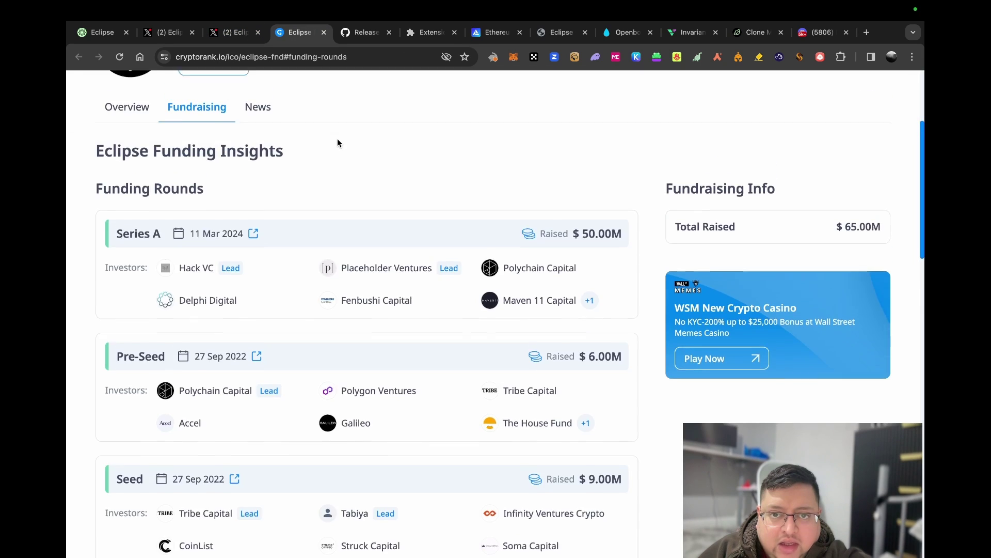
{"action": "scroll", "coordinate": [337, 142], "scroll_direction": "up", "scroll_amount": 3}
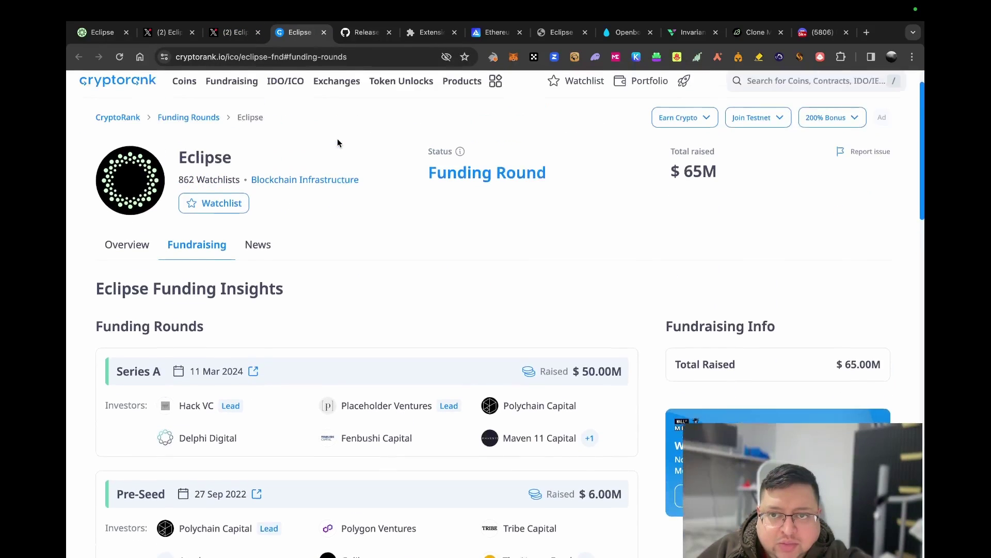
{"action": "scroll", "coordinate": [518, 352], "scroll_direction": "down", "scroll_amount": 5}
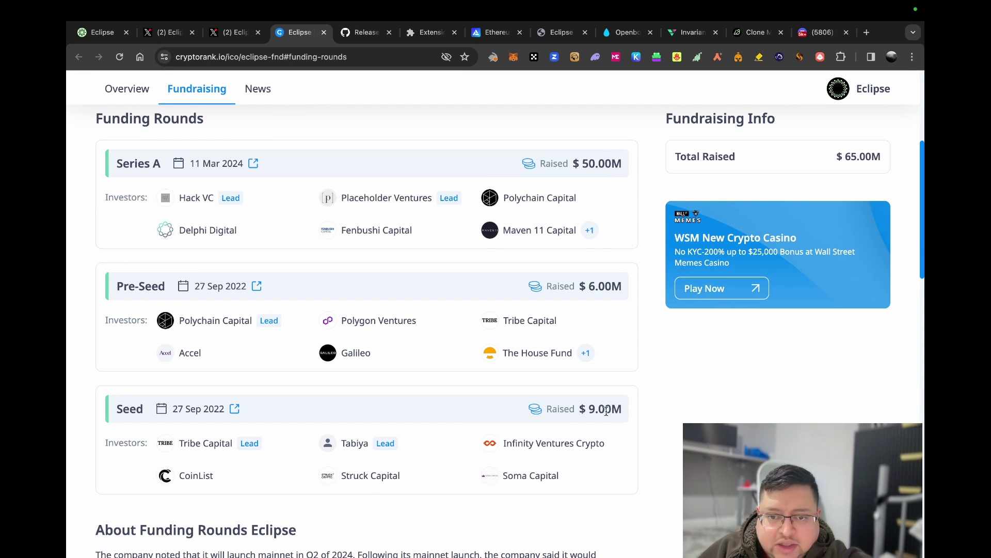
{"action": "scroll", "coordinate": [606, 411], "scroll_direction": "down", "scroll_amount": 1}
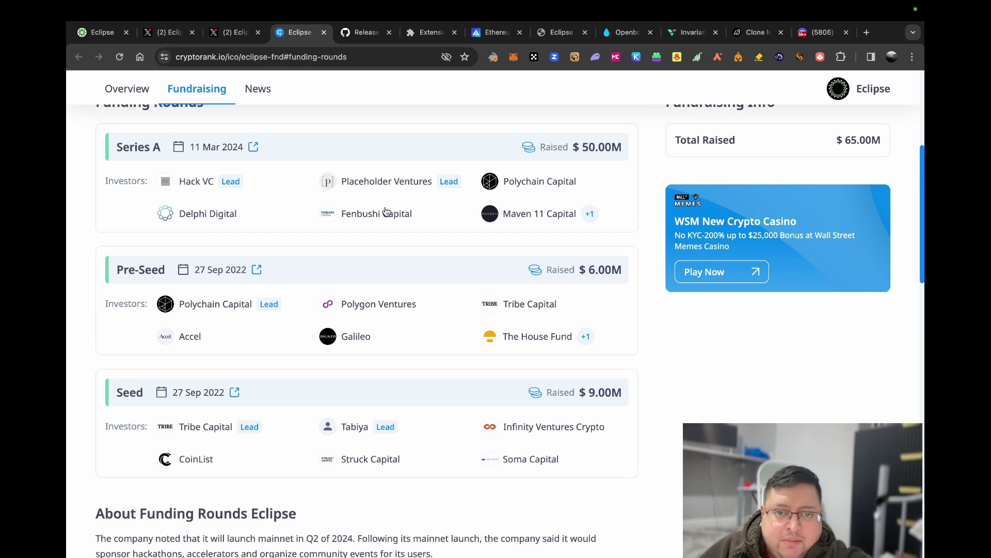
View the Series A investor graphic (Placeholder, Hack VC) full-size, then close it
{"action": "left_click", "coordinate": [239, 33]}
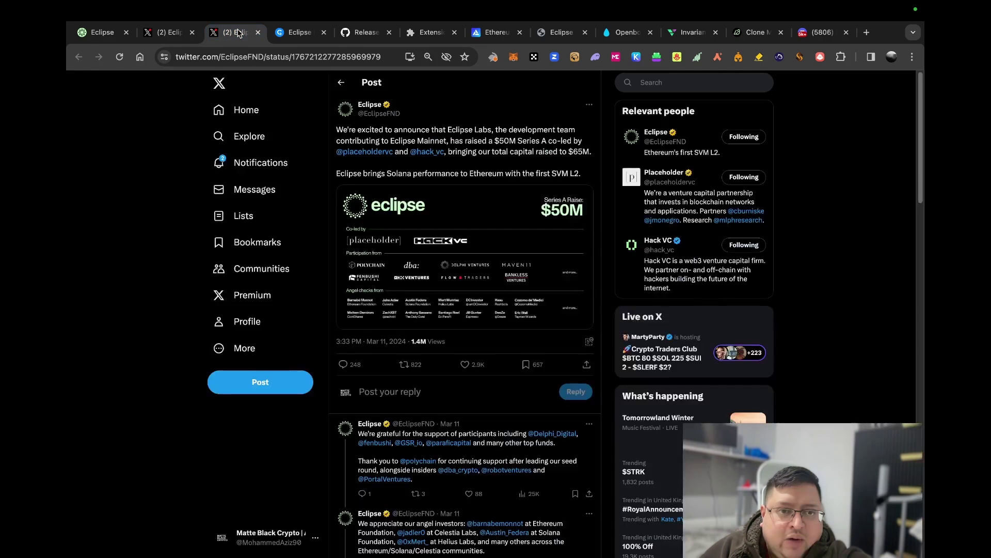
{"action": "left_click", "coordinate": [421, 283]}
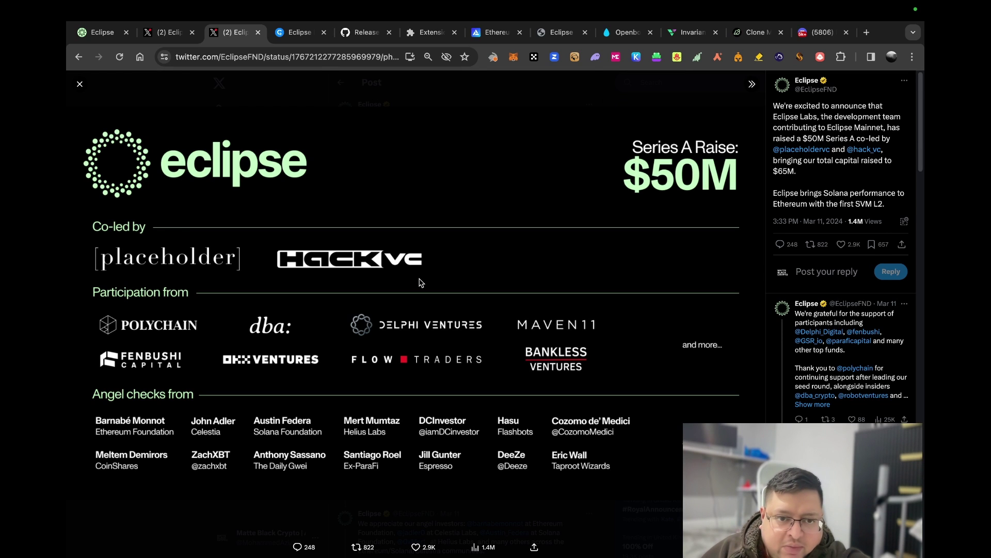
{"action": "left_click", "coordinate": [72, 314]}
{"action": "left_click", "coordinate": [440, 289]}
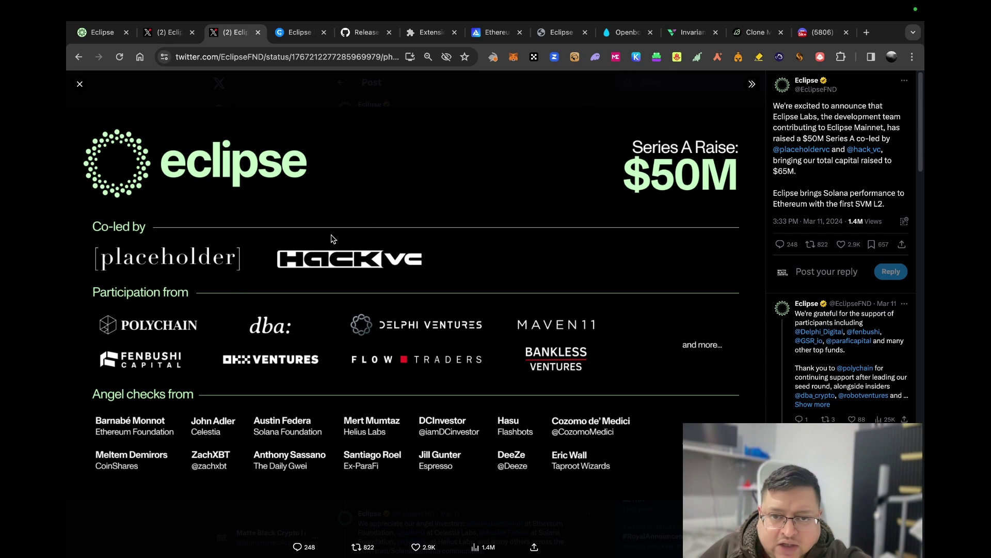
{"action": "key", "text": "Escape"}
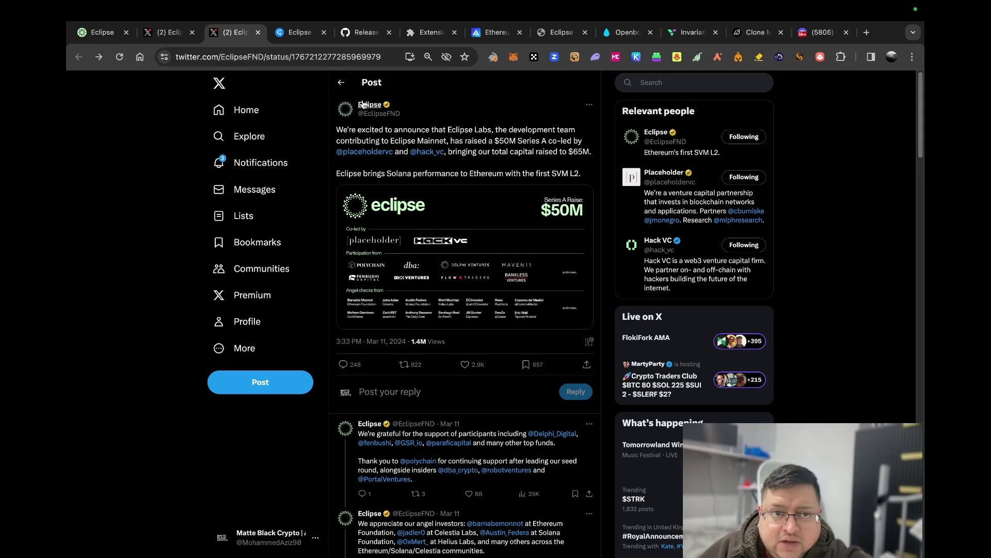
Go through the eclipse-wallet Alpha pre-release on GitHub to Chrome's extensions page
{"action": "left_click", "coordinate": [298, 32]}
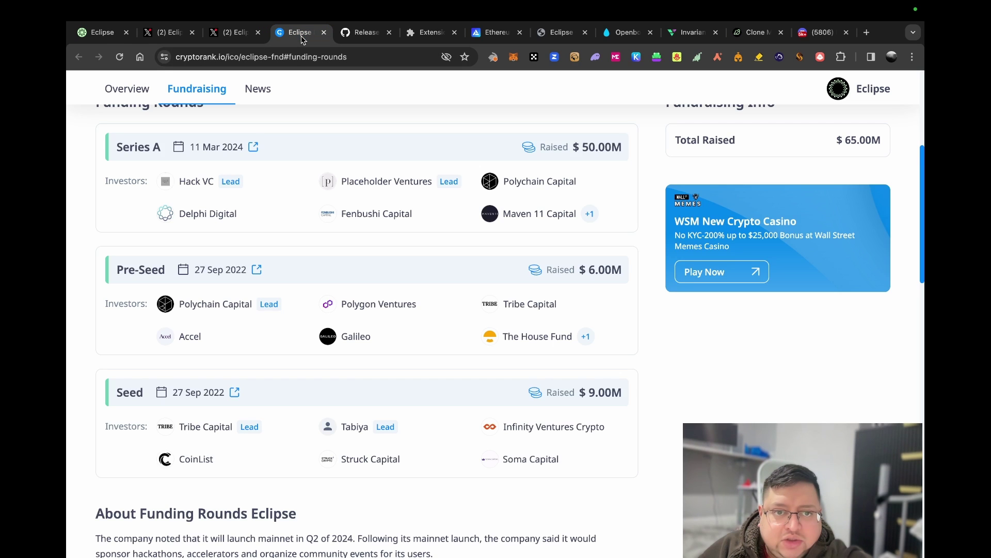
{"action": "left_click", "coordinate": [361, 33]}
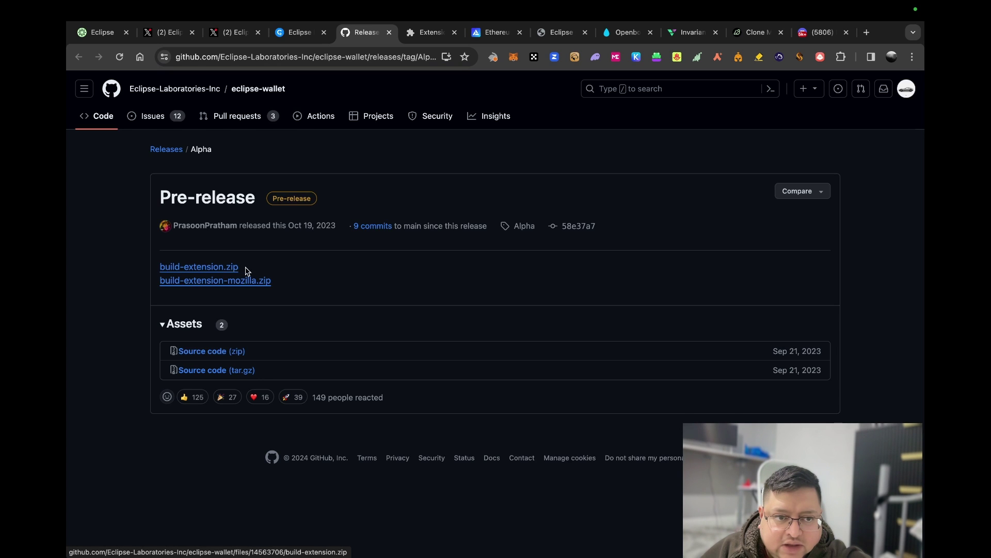
{"action": "left_click", "coordinate": [431, 34]}
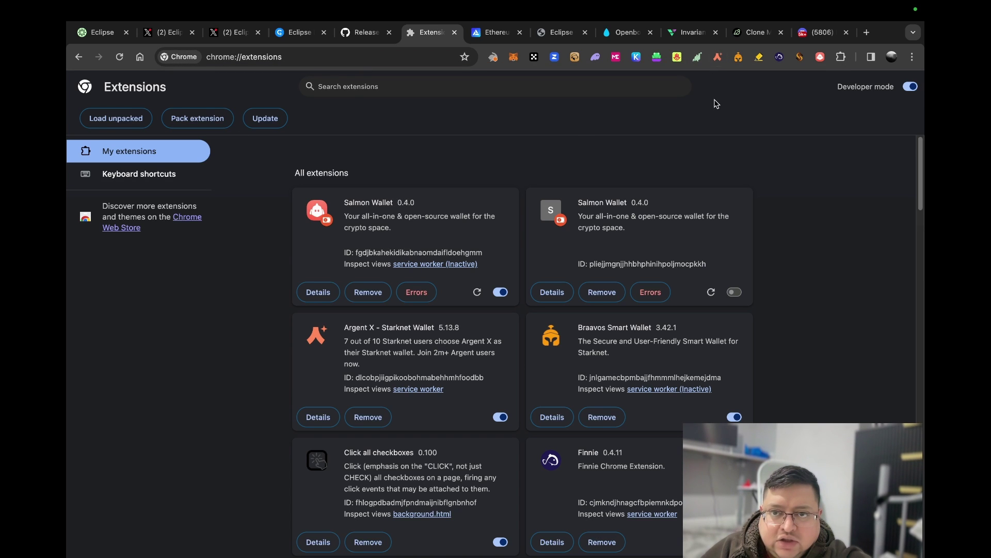
Start loading an unpacked extension, bringing up the folder picker on the Desktop
{"action": "right_click", "coordinate": [718, 57]}
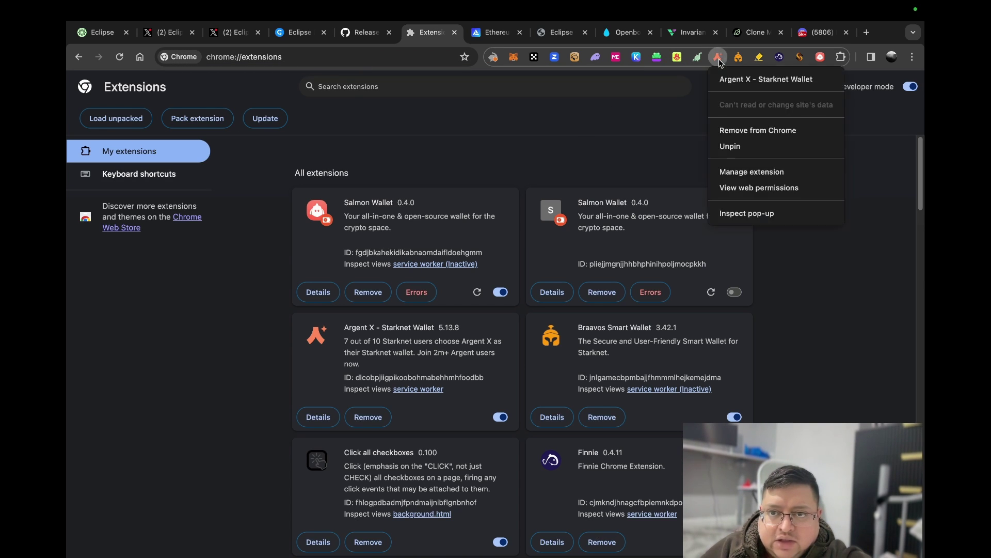
{"action": "left_click", "coordinate": [586, 146]}
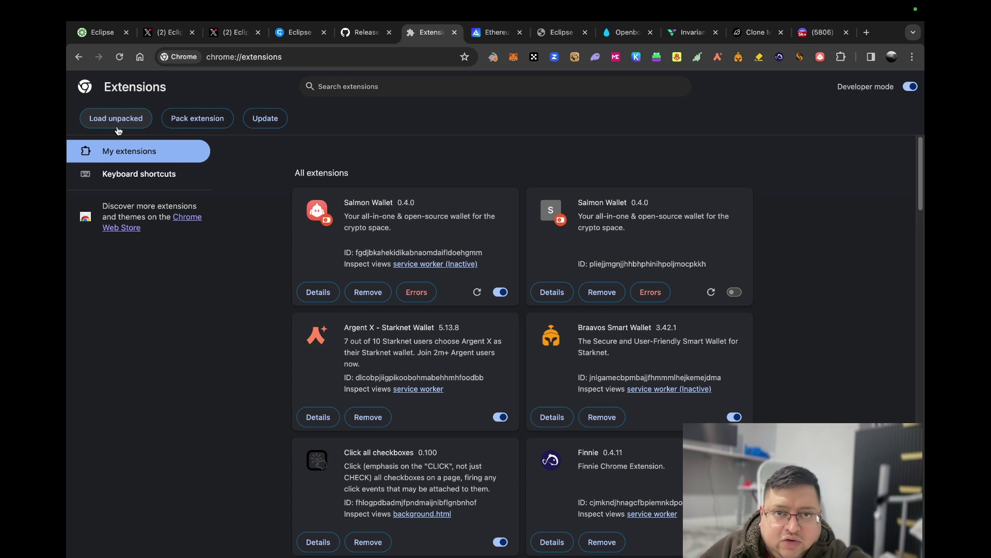
{"action": "left_click", "coordinate": [373, 33]}
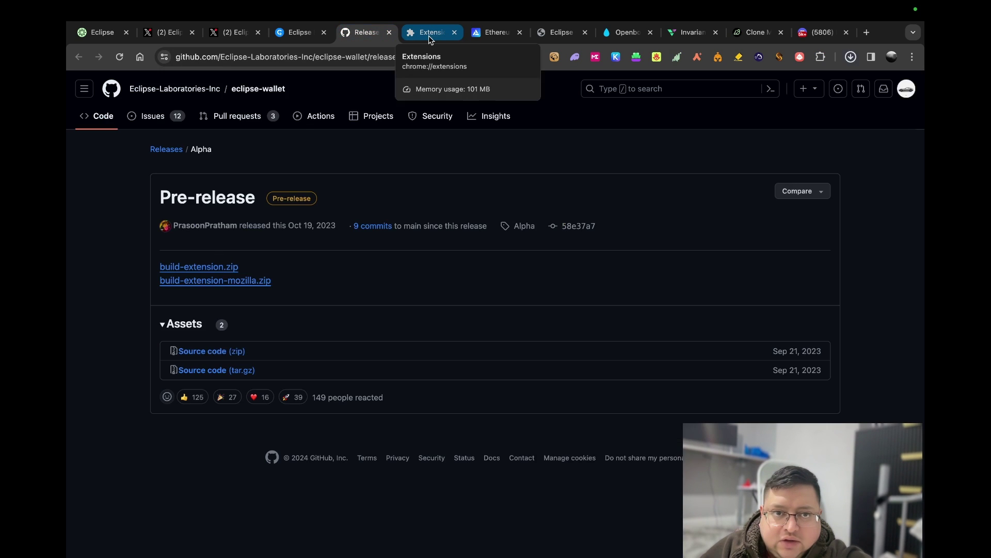
{"action": "left_click", "coordinate": [429, 36]}
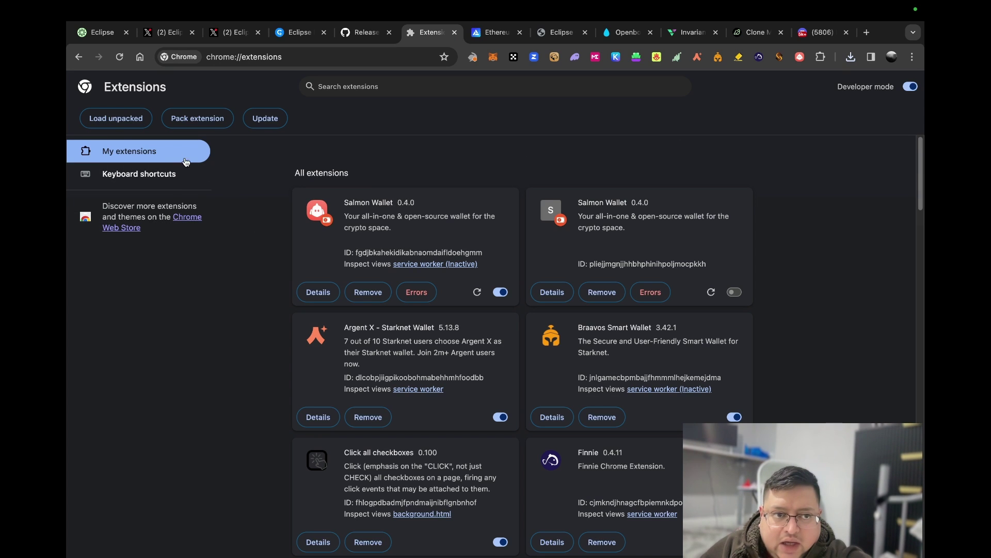
{"action": "left_click", "coordinate": [125, 124]}
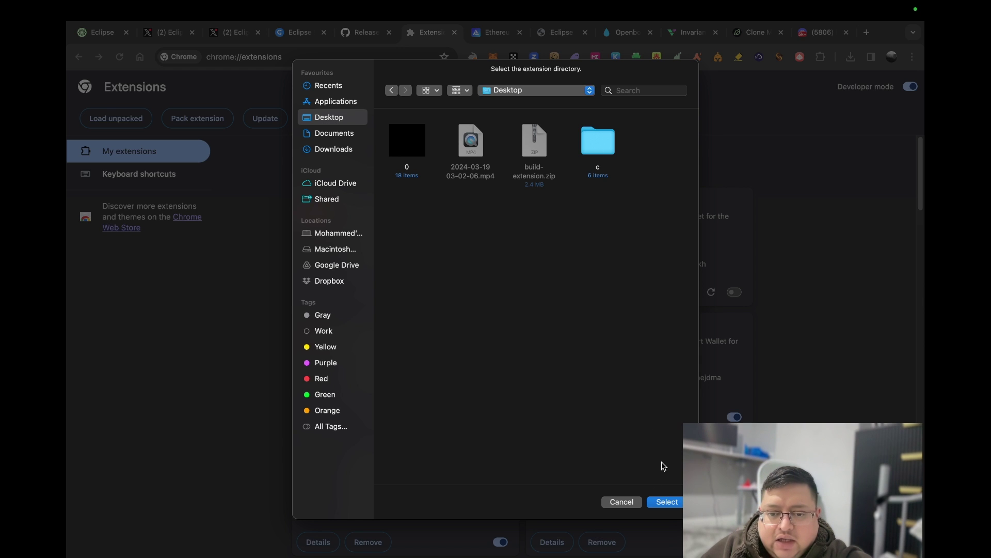
Cancel the extension directory picker without loading anything
{"action": "left_click", "coordinate": [627, 500]}
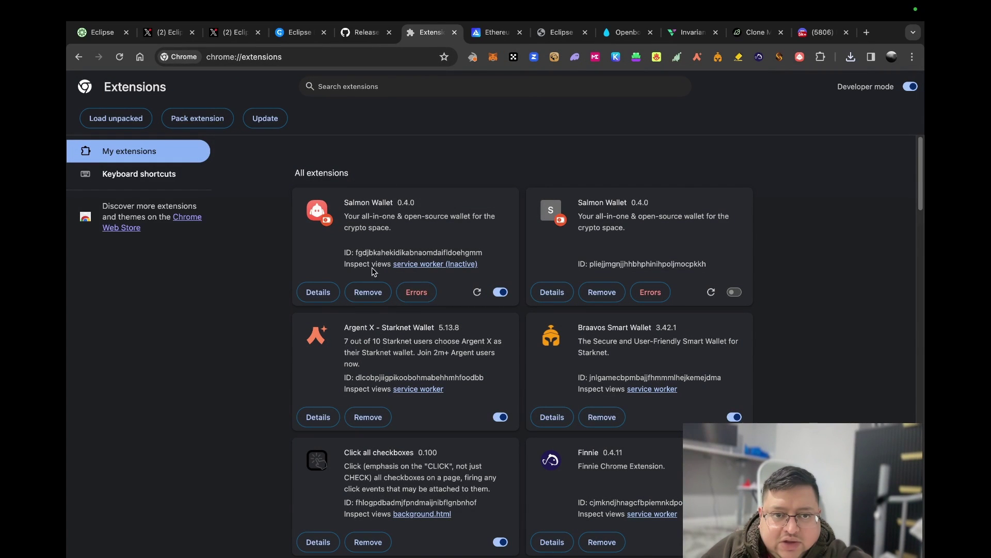
Unlock Salmon Wallet with its password, check Eclipse and Wrapped SOL balances, then close it
{"action": "left_click", "coordinate": [800, 56]}
{"action": "left_click", "coordinate": [678, 245]}
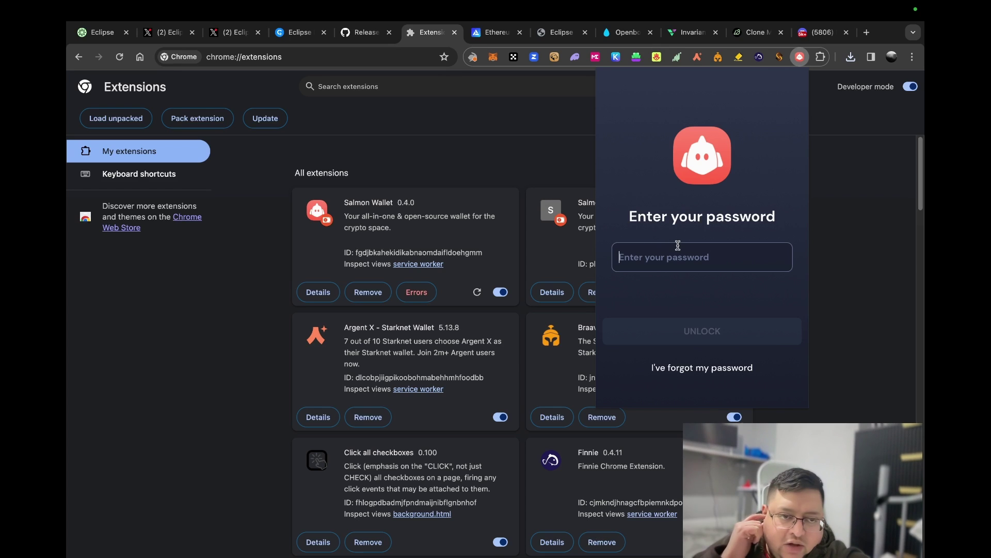
{"action": "type", "text": "•••••"}
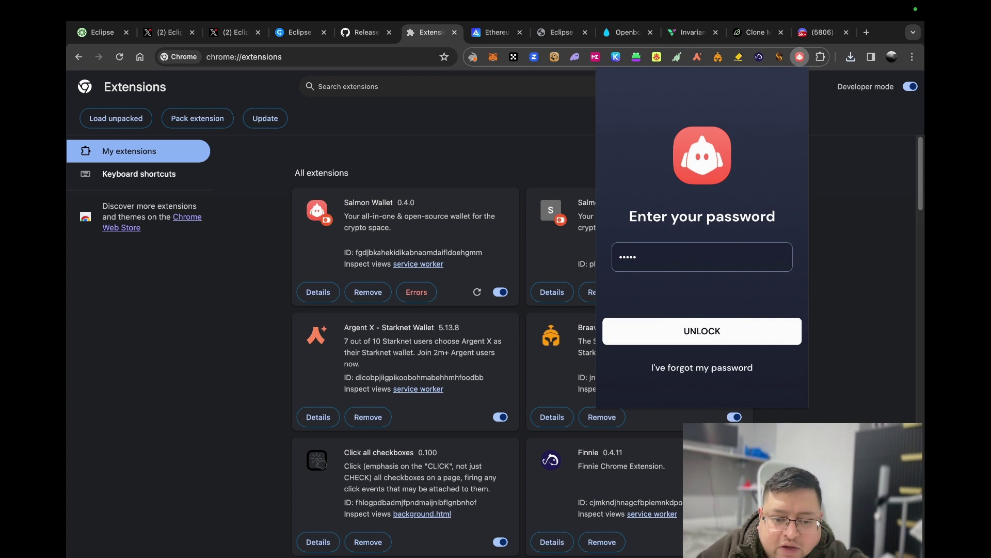
{"action": "type", "text": "••"}
{"action": "left_click", "coordinate": [712, 331]}
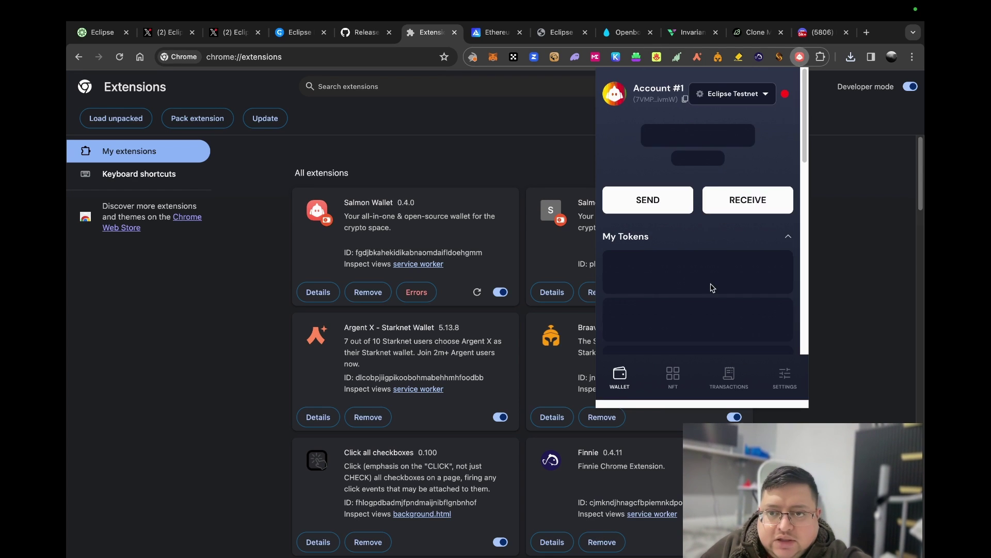
{"action": "scroll", "coordinate": [665, 248], "scroll_direction": "down", "scroll_amount": 2}
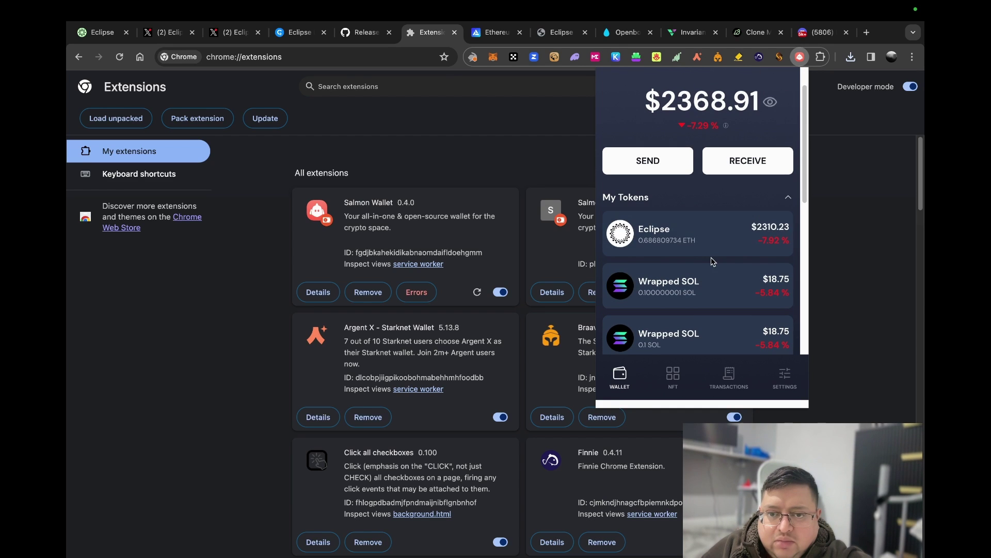
{"action": "scroll", "coordinate": [718, 289], "scroll_direction": "down", "scroll_amount": 3}
{"action": "left_click", "coordinate": [499, 137]}
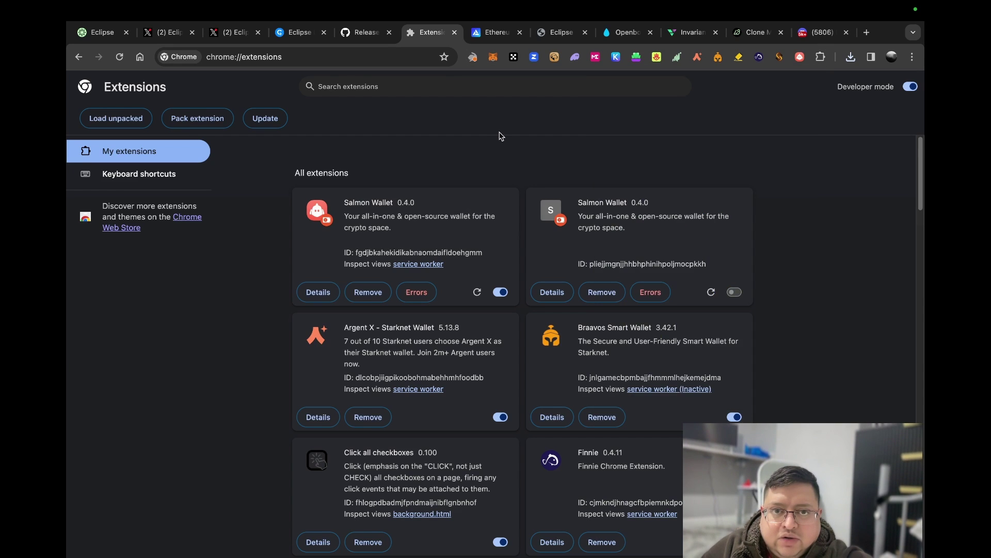
Switch to the Alchemy Ethereum Sepolia faucet page
{"action": "left_click", "coordinate": [497, 32]}
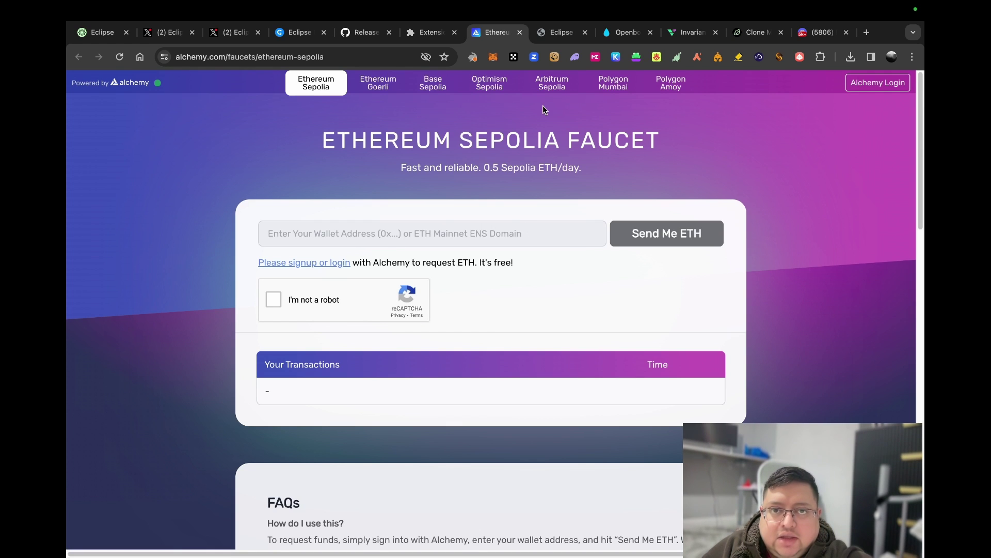
On the Sepolia-Eclipse Bridge, clear the old Eclipse address and trim the amount to 0
{"action": "left_click", "coordinate": [564, 31]}
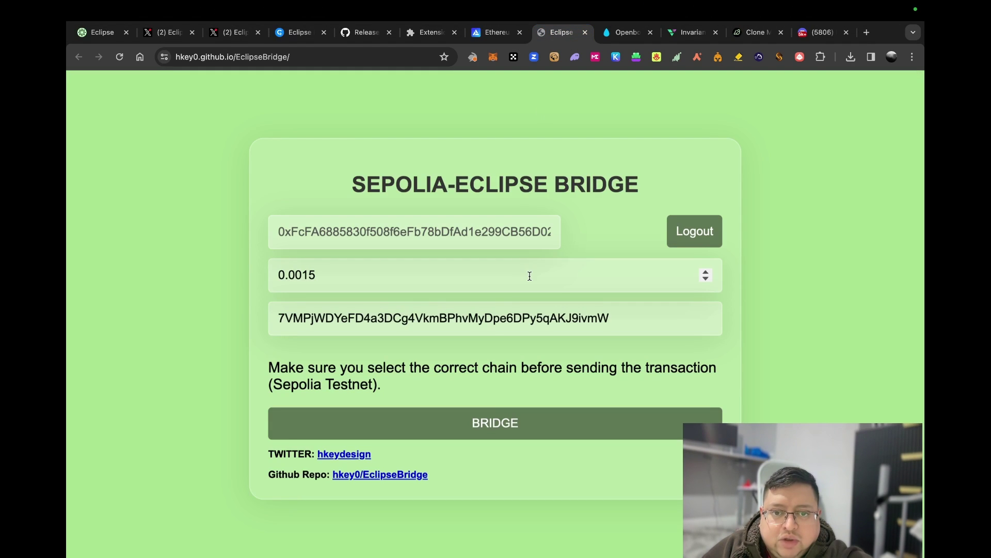
{"action": "left_click", "coordinate": [518, 318]}
{"action": "key", "text": "ctrl+a"}
{"action": "key", "text": "super+c"}
{"action": "key", "text": "BackSpace"}
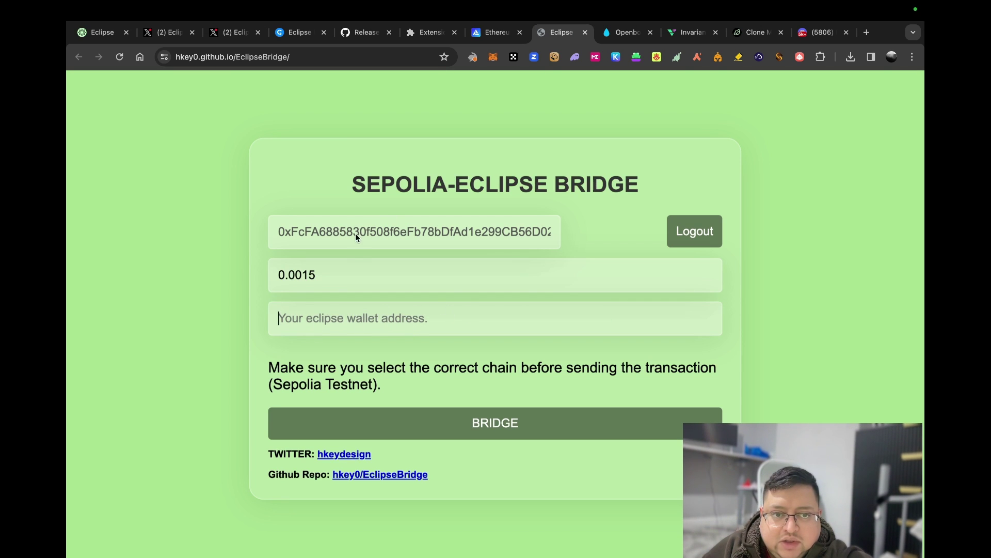
{"action": "left_click", "coordinate": [330, 290]}
{"action": "key", "text": "BackSpace"}
{"action": "key", "text": "BackSpace"}
{"action": "key", "text": "BackSpace"}
{"action": "key", "text": "BackSpace"}
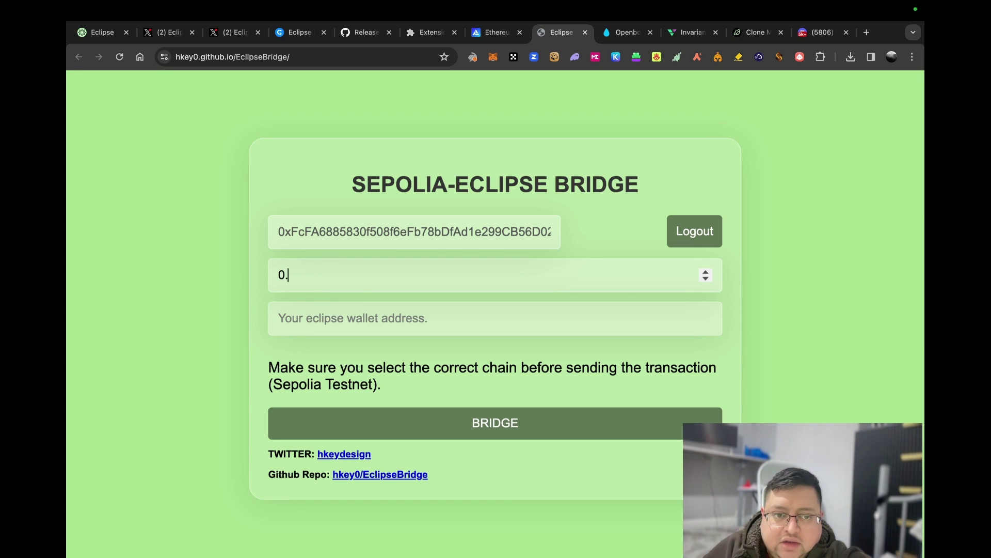
Unlock Salmon Wallet, copy its Eclipse receiving address, and paste it into the bridge's address field
{"action": "left_click", "coordinate": [799, 57]}
{"action": "left_click", "coordinate": [721, 262]}
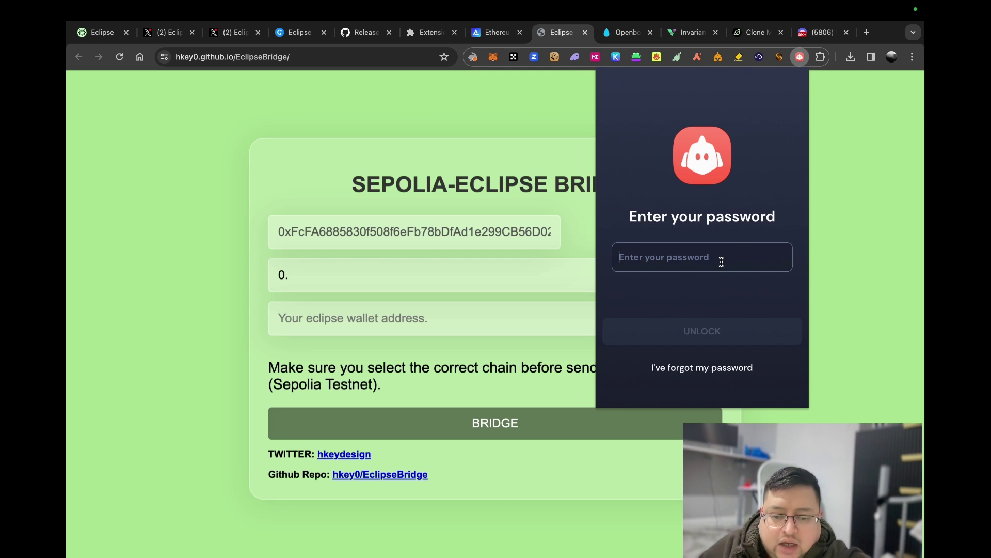
{"action": "type", "text": "********"}
{"action": "key", "text": "Return"}
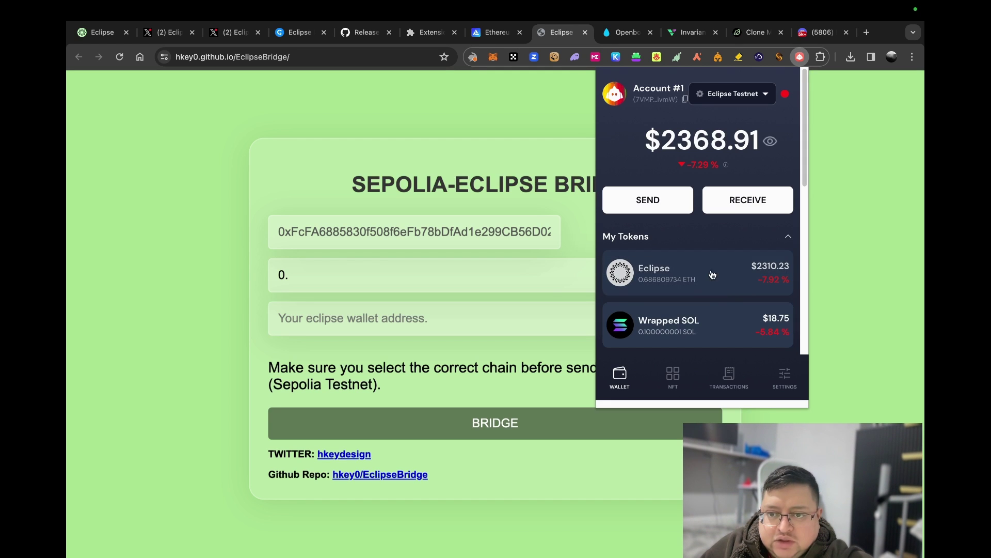
{"action": "left_click", "coordinate": [733, 276]}
{"action": "left_click", "coordinate": [753, 205]}
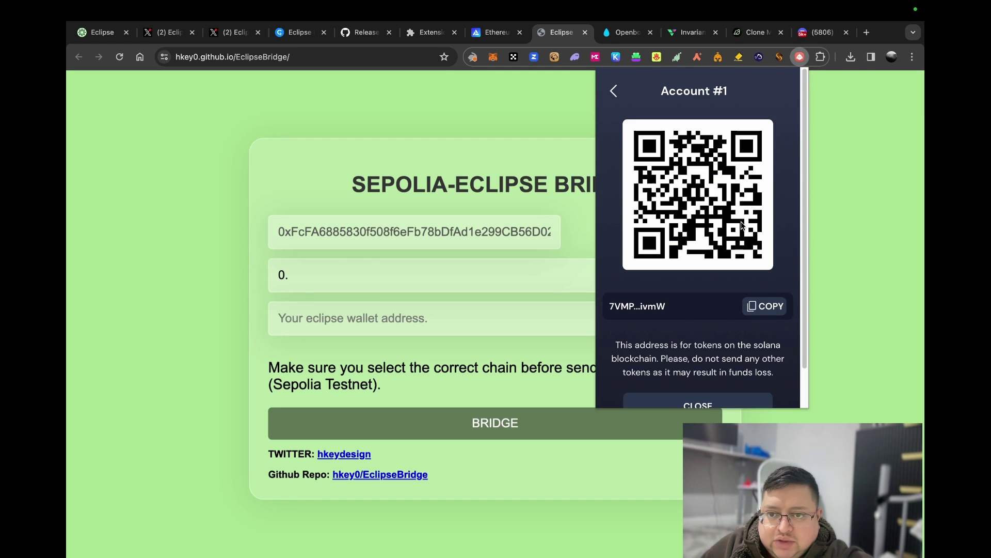
{"action": "left_click", "coordinate": [764, 305]}
{"action": "left_click", "coordinate": [457, 316]}
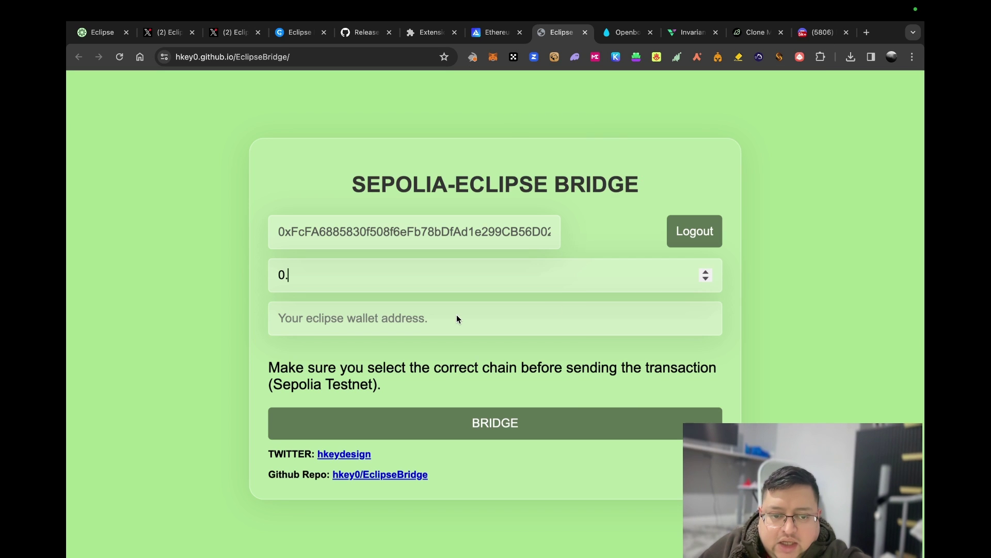
{"action": "key", "text": "super+v"}
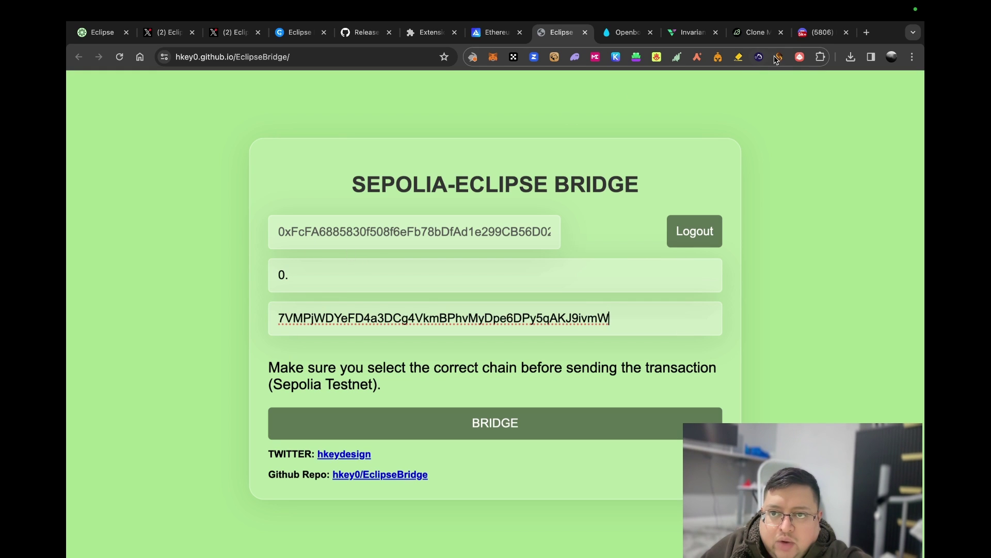
Check the Salmon Wallet token balances
{"action": "left_click", "coordinate": [799, 57]}
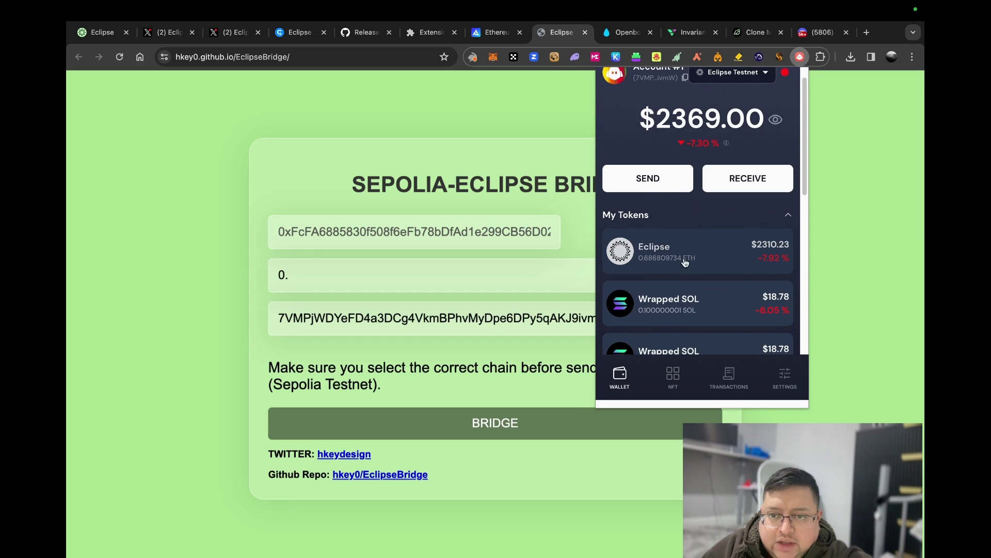
{"action": "scroll", "coordinate": [696, 270], "scroll_direction": "down", "scroll_amount": 2}
{"action": "scroll", "coordinate": [695, 271], "scroll_direction": "down", "scroll_amount": 5}
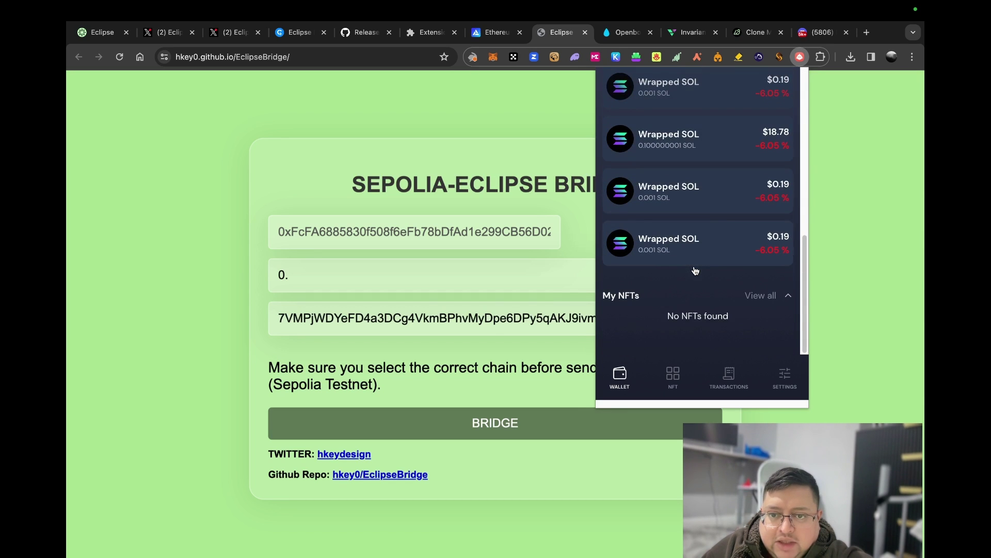
{"action": "scroll", "coordinate": [695, 271], "scroll_direction": "up", "scroll_amount": 7}
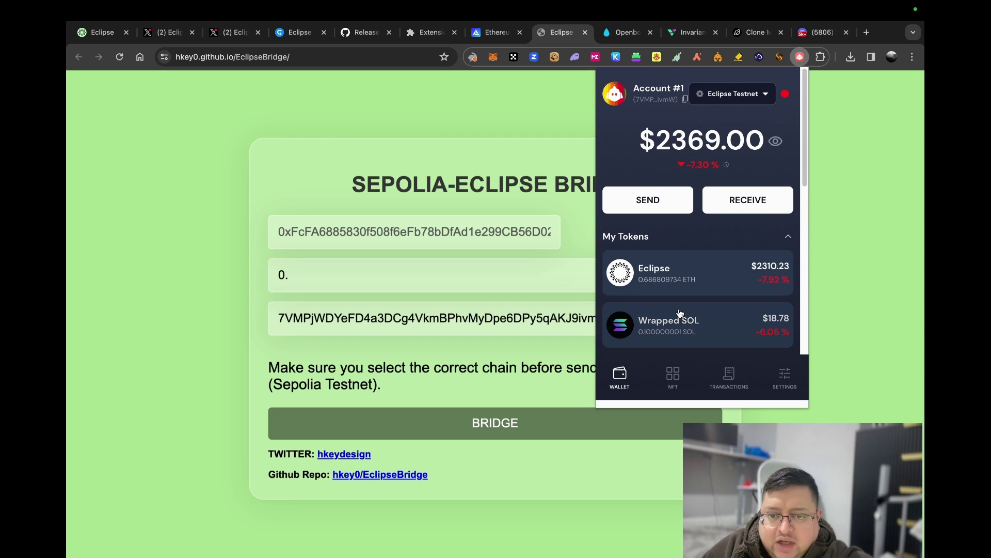
{"action": "scroll", "coordinate": [681, 312], "scroll_direction": "down", "scroll_amount": 1}
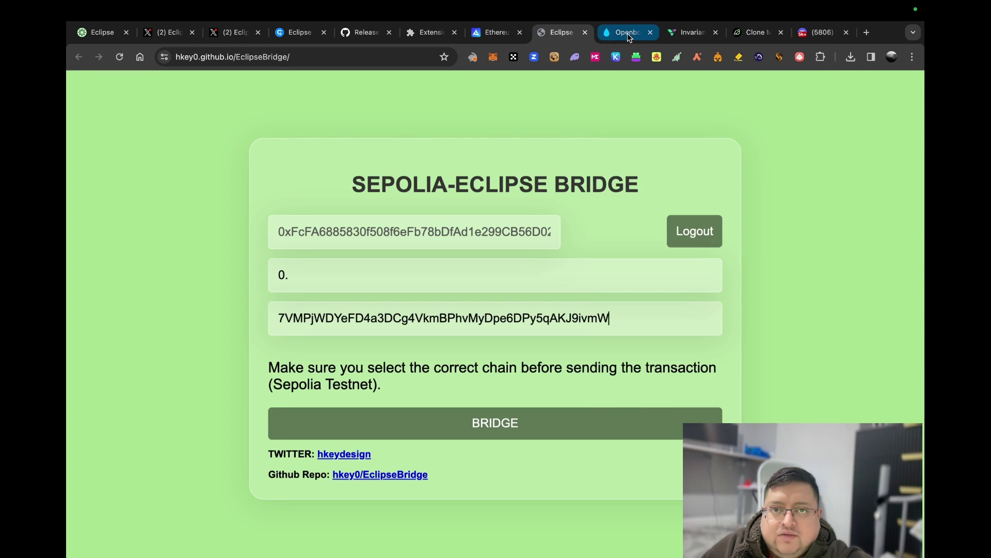
Switch to the Openbook tab and look over its Airdrop and Trade views
{"action": "left_click", "coordinate": [628, 33]}
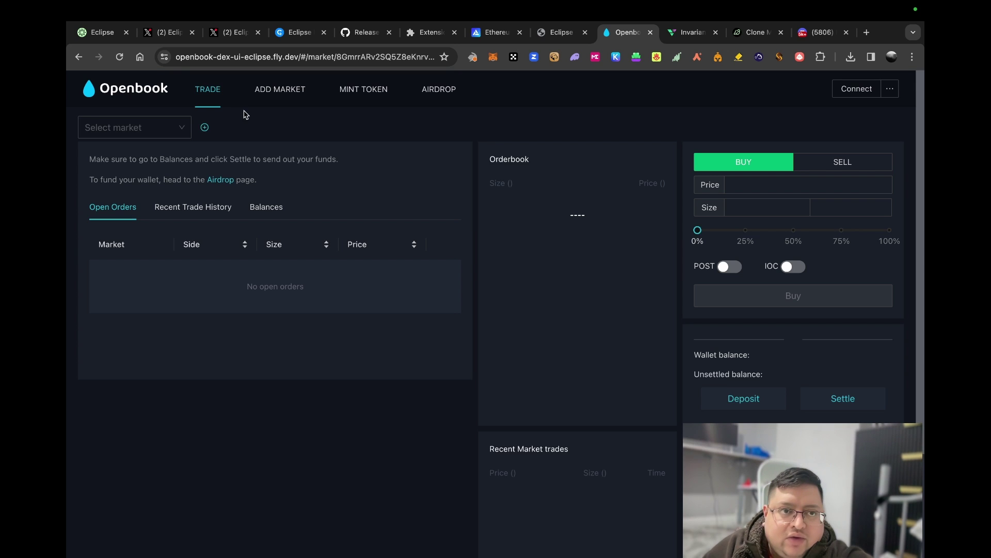
{"action": "left_click", "coordinate": [443, 93]}
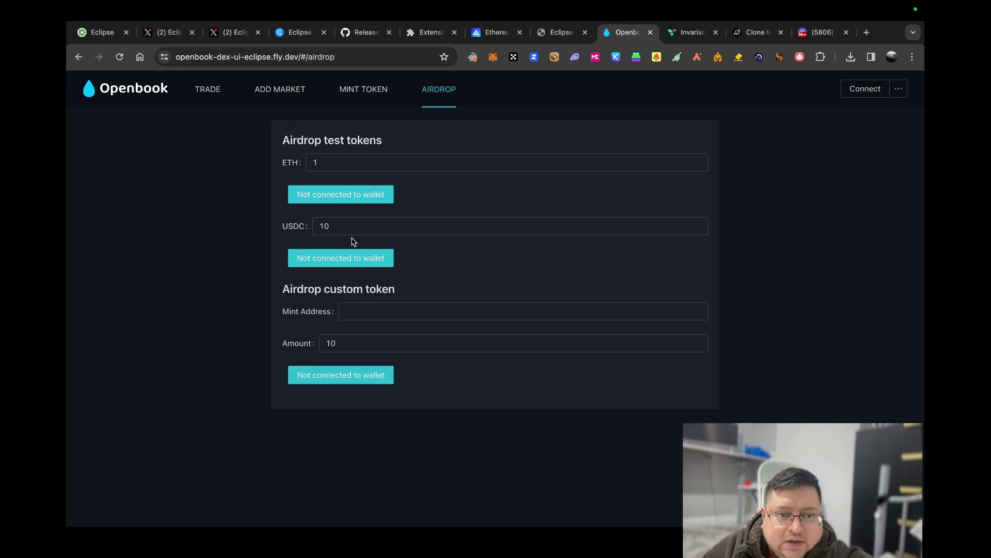
{"action": "left_click", "coordinate": [207, 91]}
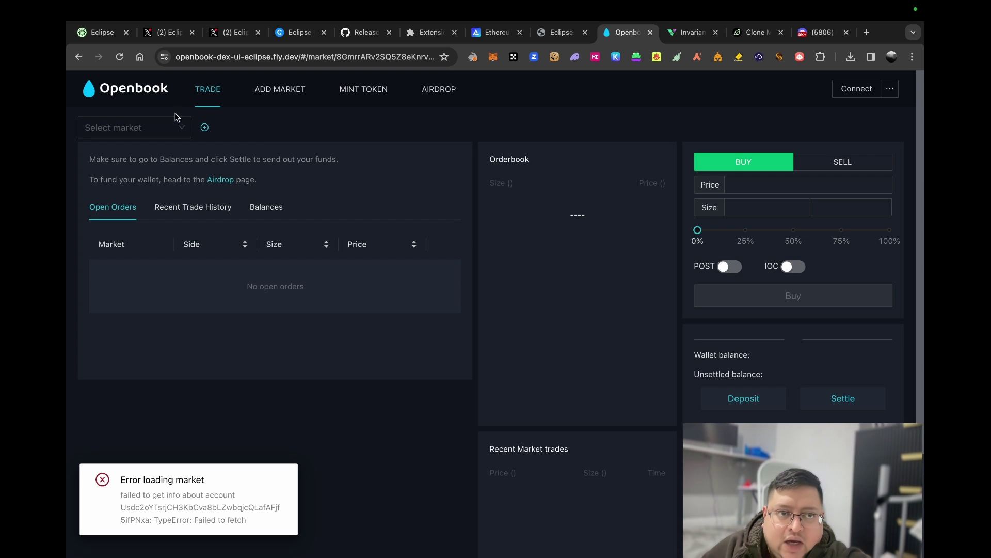
Go back through Airdrop to the Mint new token page and bring up the Select Wallet list
{"action": "left_click", "coordinate": [431, 104]}
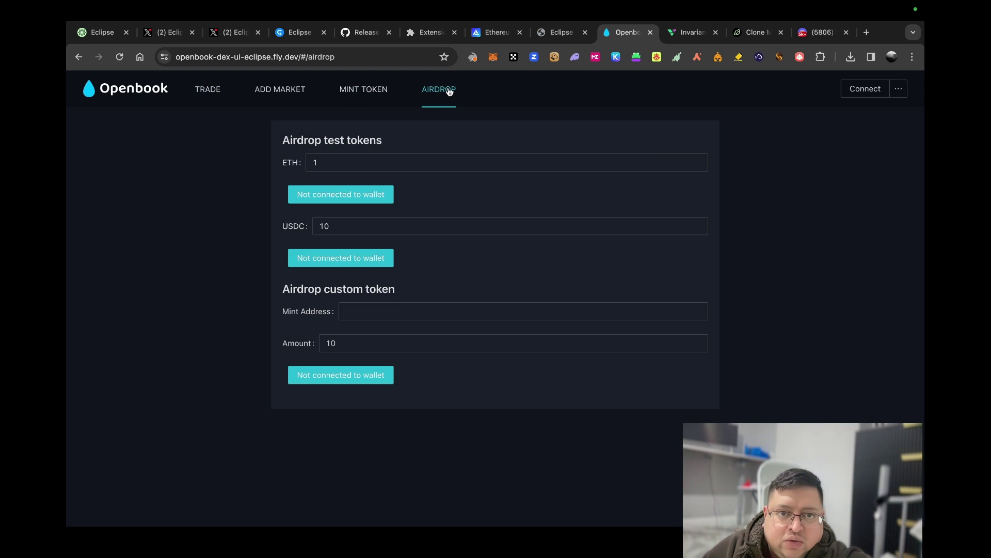
{"action": "left_click", "coordinate": [367, 90]}
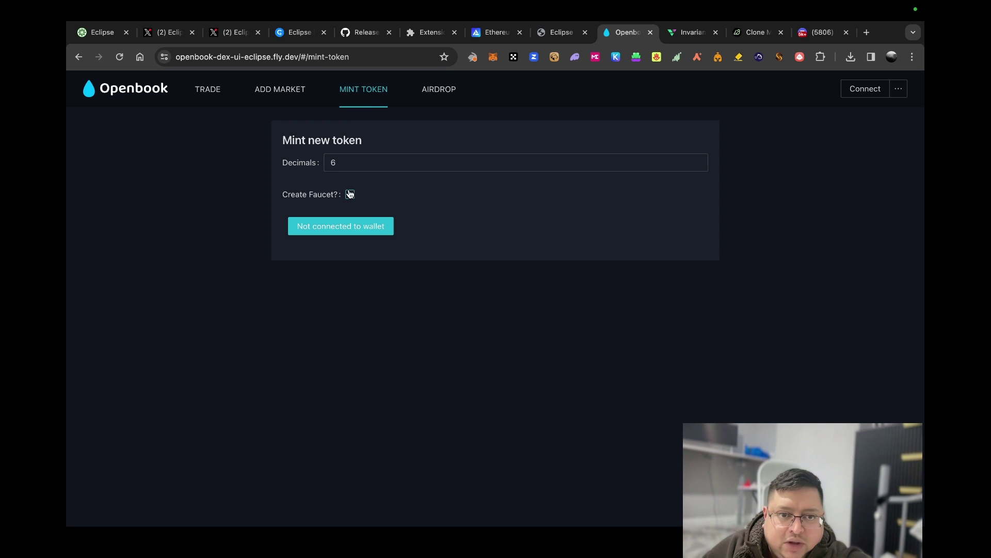
{"action": "left_click", "coordinate": [865, 89]}
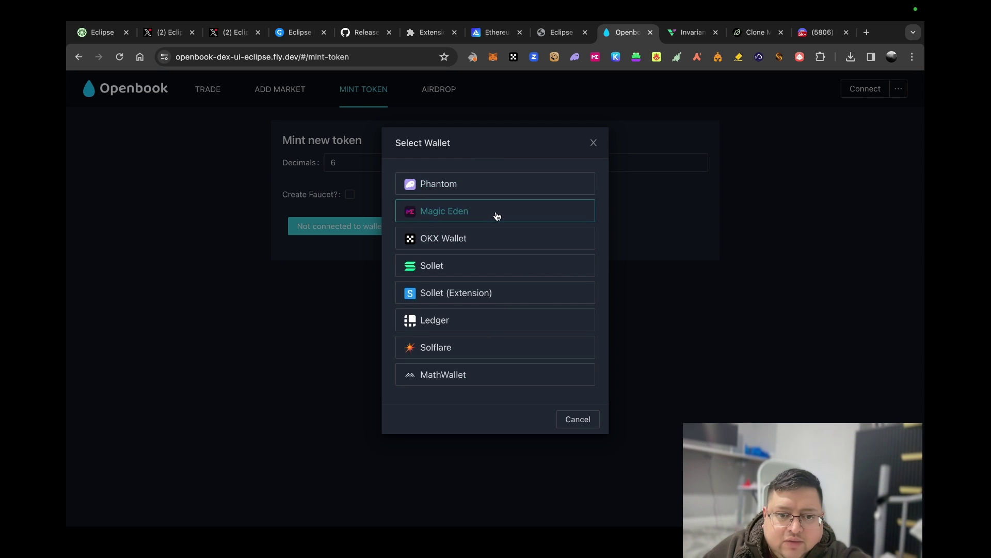
Dismiss Openbook's wallet list, then try connecting a wallet on Invariant and close the Salmon popup
{"action": "key", "text": "Escape"}
{"action": "left_click", "coordinate": [691, 32]}
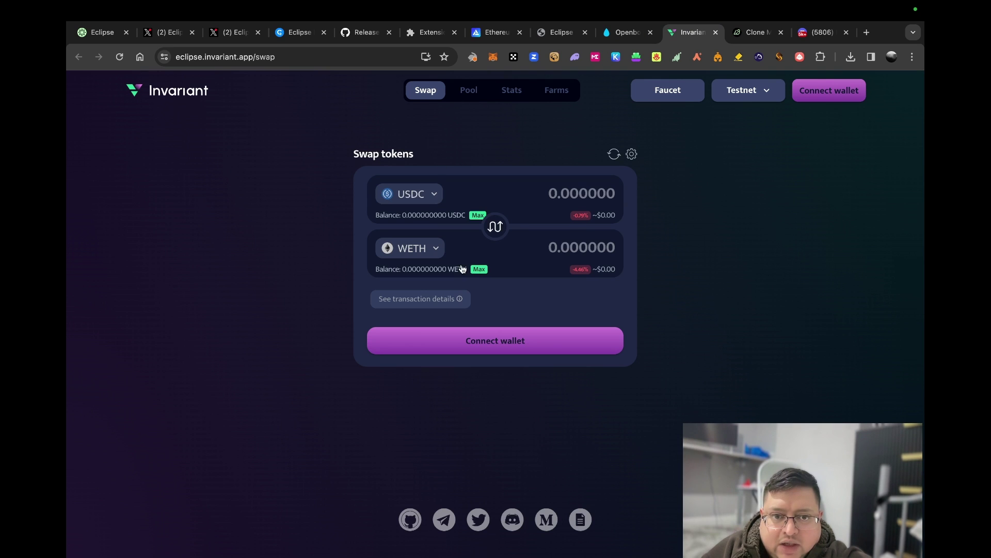
{"action": "left_click", "coordinate": [468, 91]}
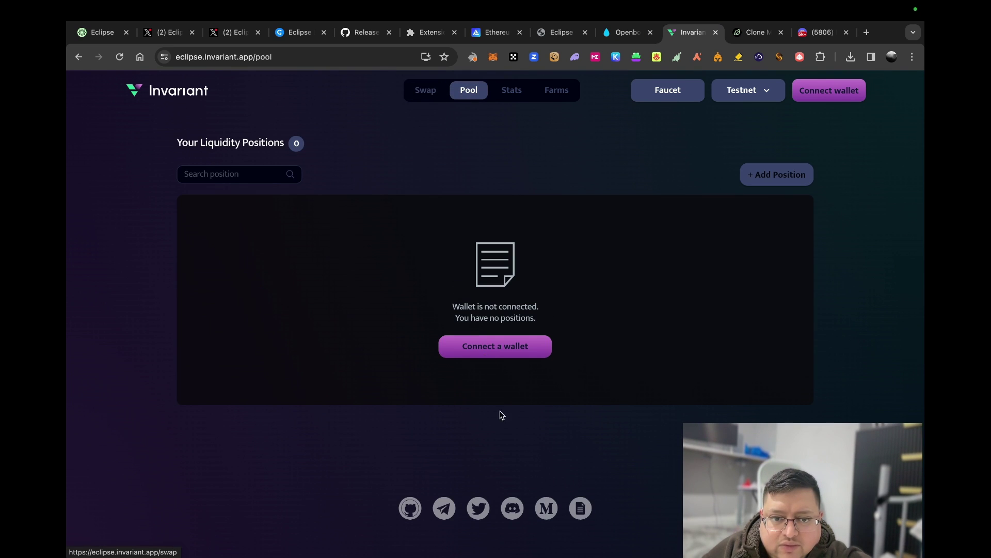
{"action": "left_click", "coordinate": [495, 345]}
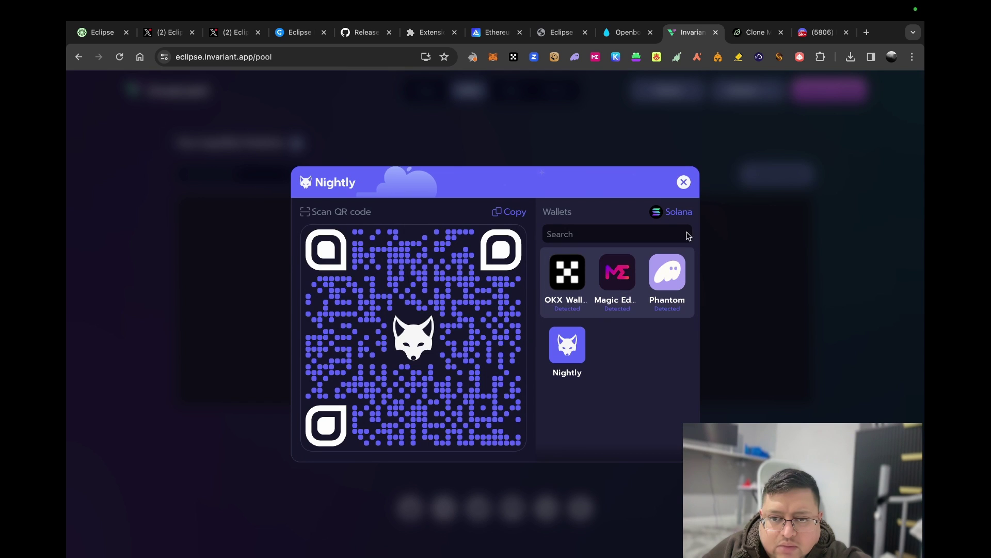
{"action": "left_click", "coordinate": [800, 57]}
{"action": "left_click", "coordinate": [738, 96]}
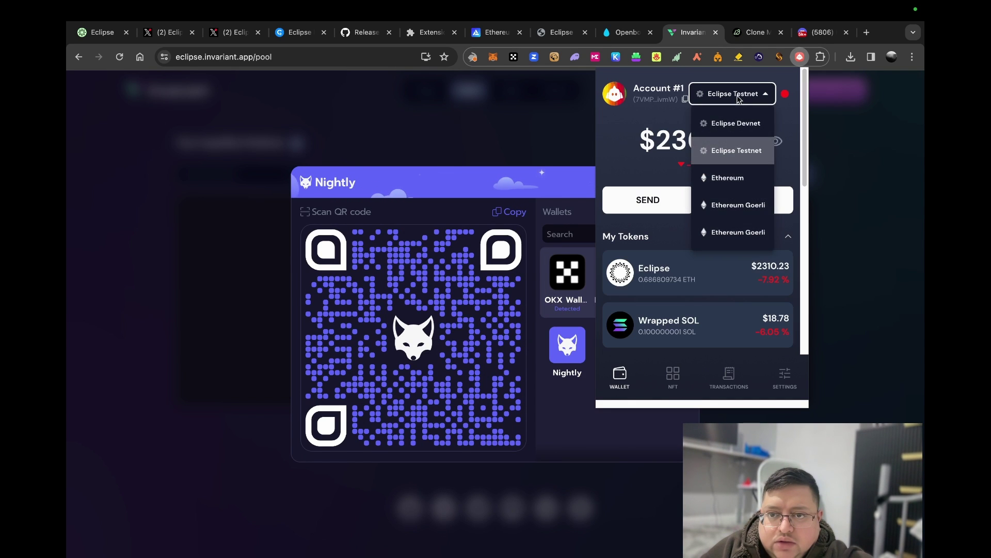
{"action": "left_click", "coordinate": [838, 152]}
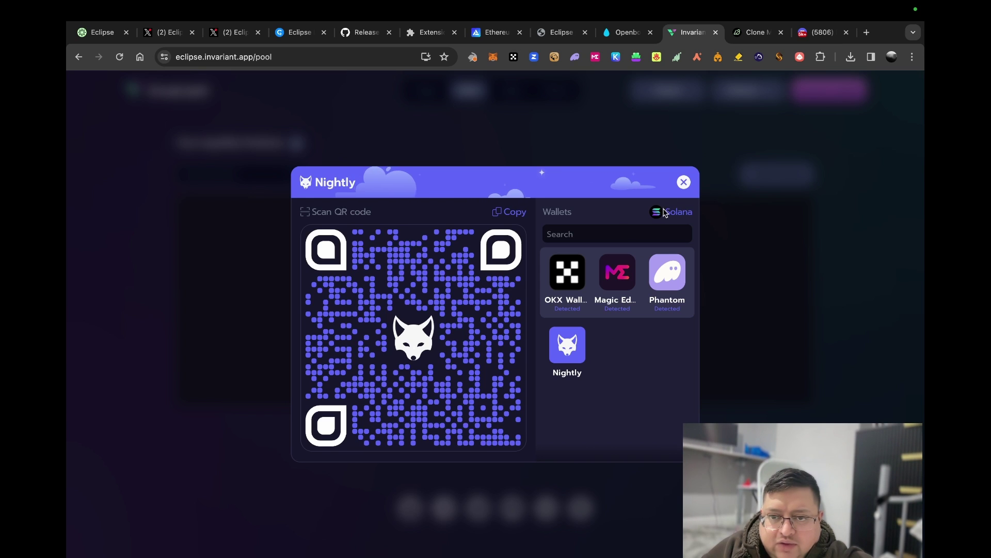
{"action": "key", "text": "Escape"}
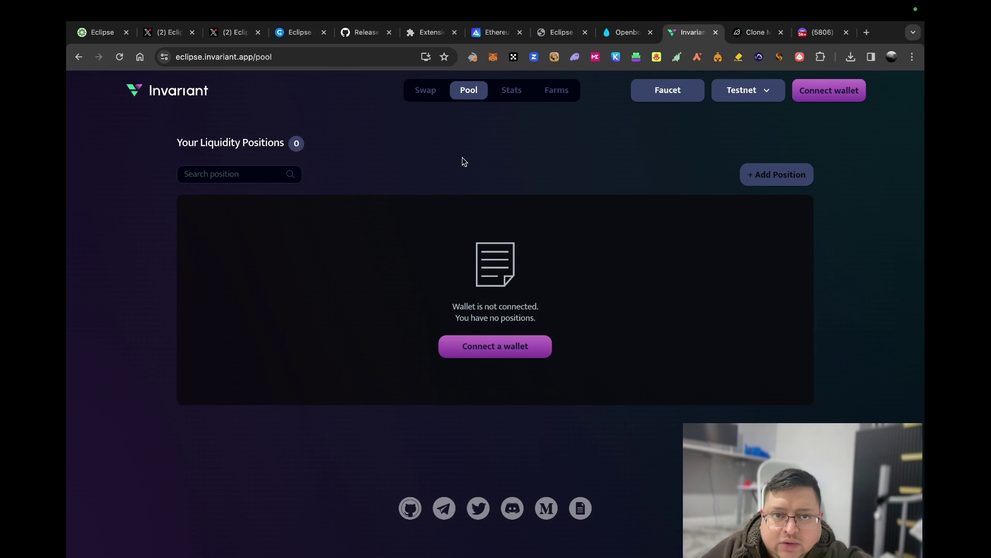
Look over Invariant's Swap, Faucet captcha and Pool pages, then go to the Clone Markets tab
{"action": "left_click", "coordinate": [420, 89]}
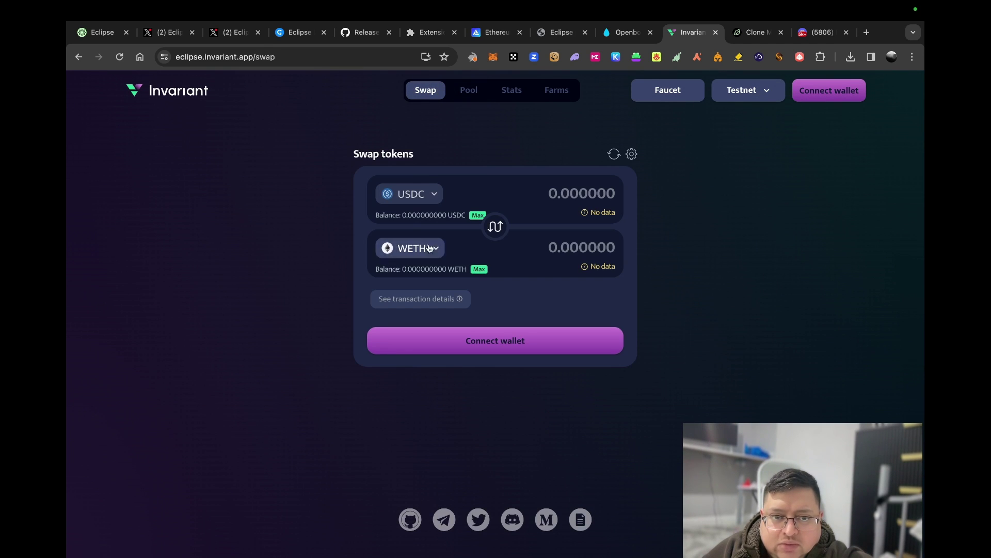
{"action": "left_click", "coordinate": [675, 96]}
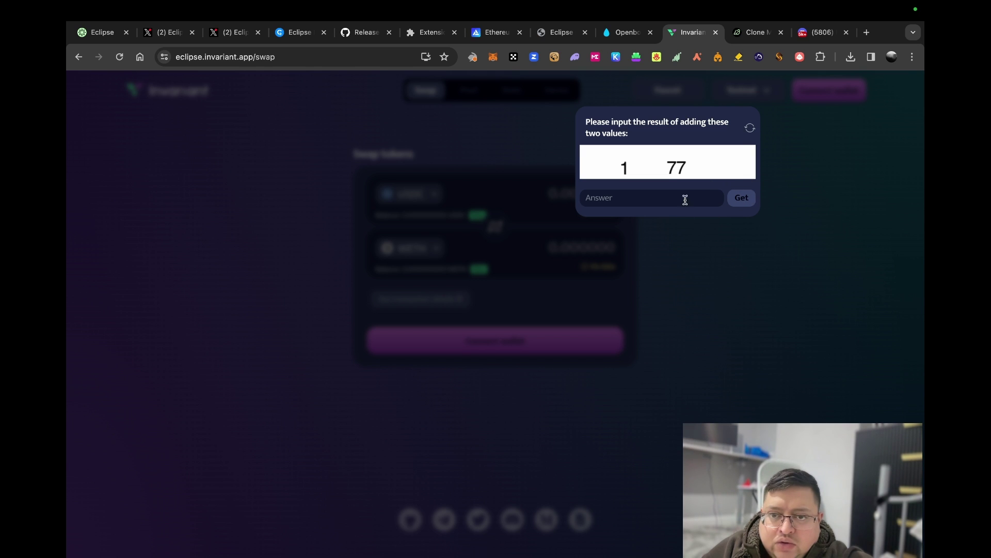
{"action": "left_click", "coordinate": [774, 234]}
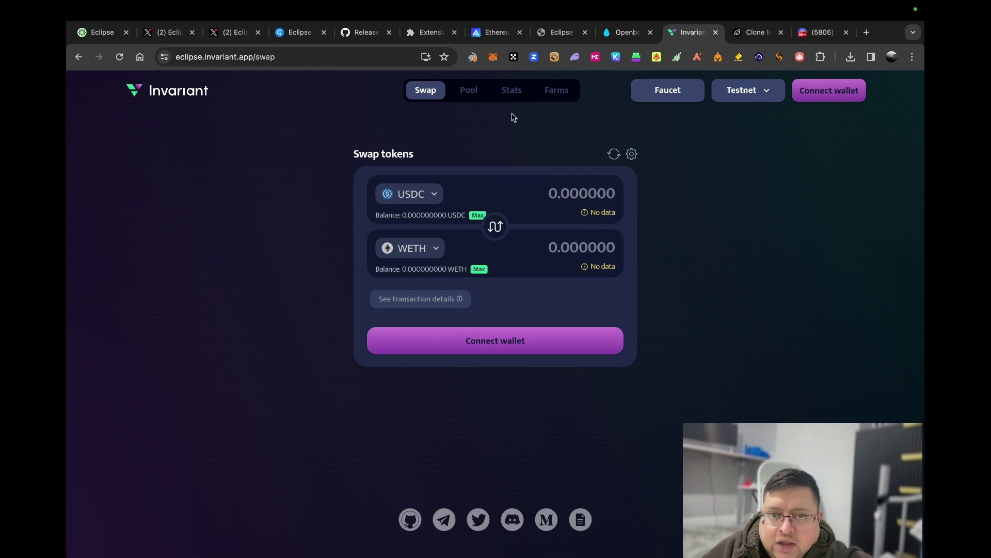
{"action": "left_click", "coordinate": [469, 90]}
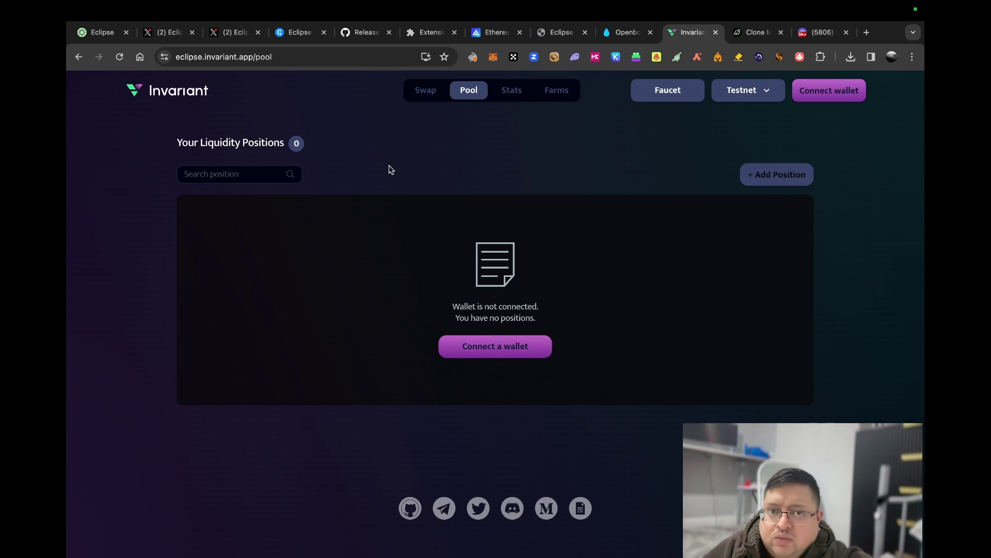
{"action": "left_click", "coordinate": [425, 91]}
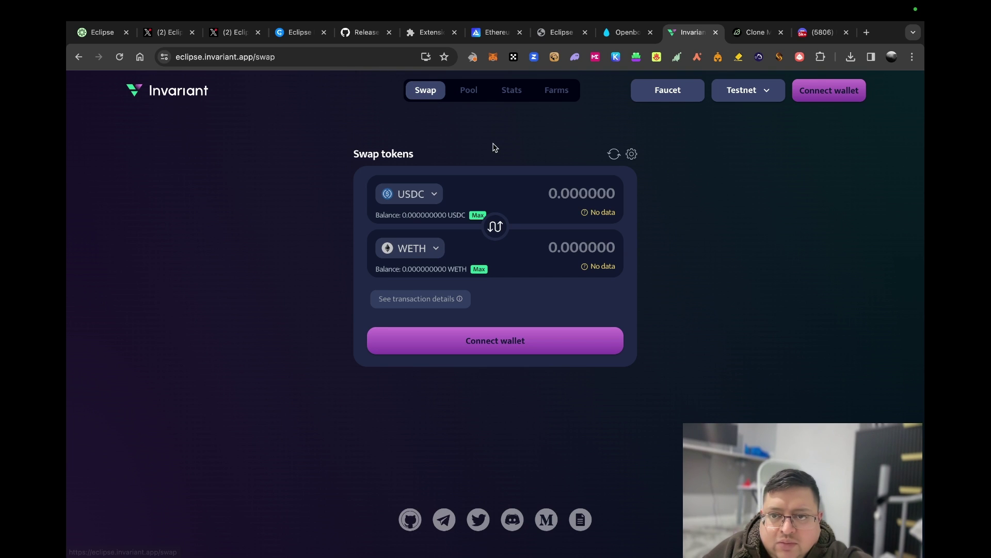
{"action": "left_click", "coordinate": [757, 34]}
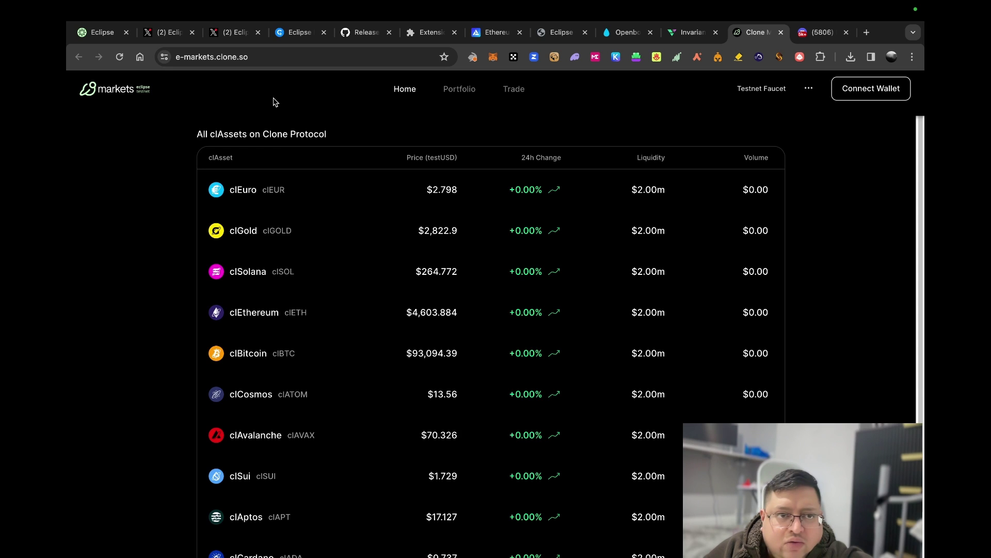
Try Connect Wallet, then open Clone's clEUR trade page and the Sepolia ETH testnet faucet
{"action": "left_click", "coordinate": [870, 89]}
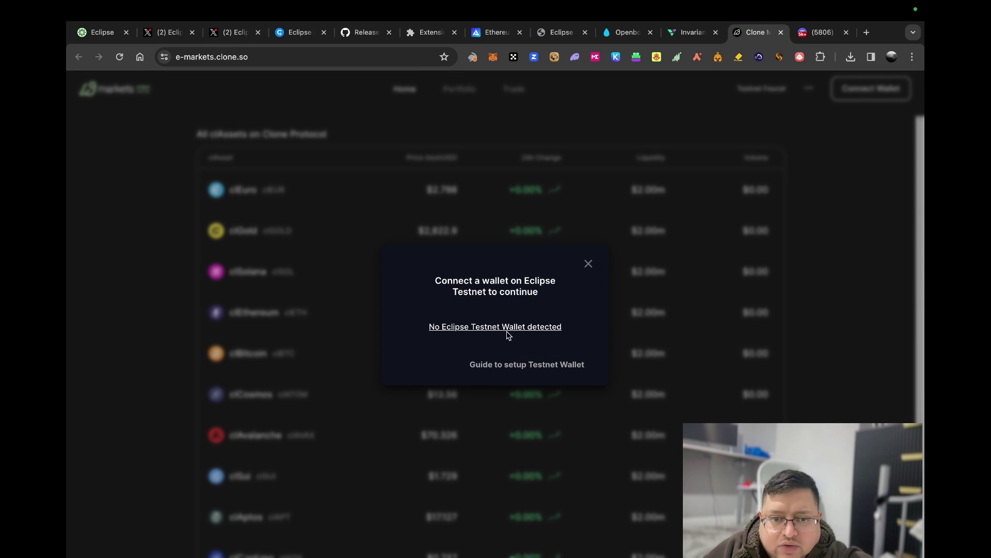
{"action": "left_click", "coordinate": [589, 264]}
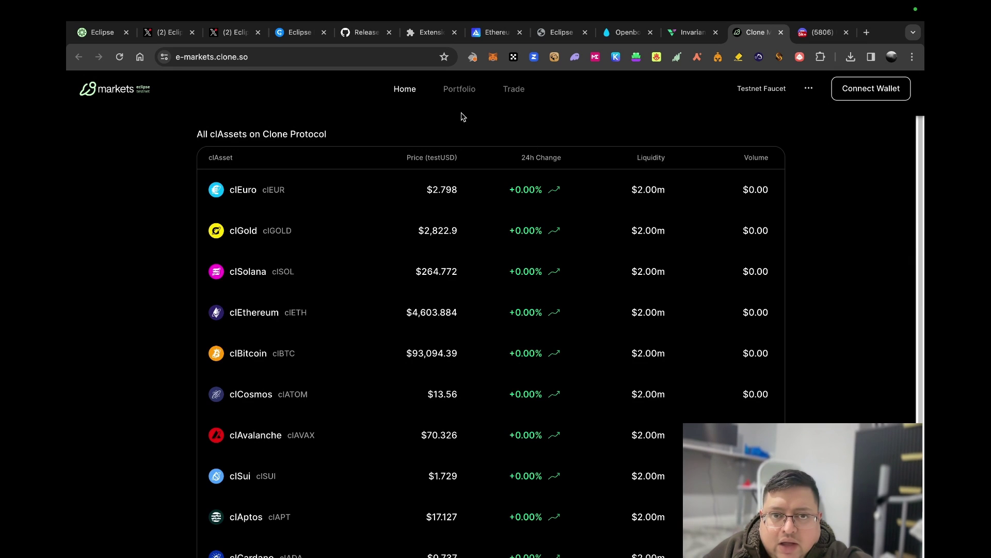
{"action": "left_click", "coordinate": [514, 89]}
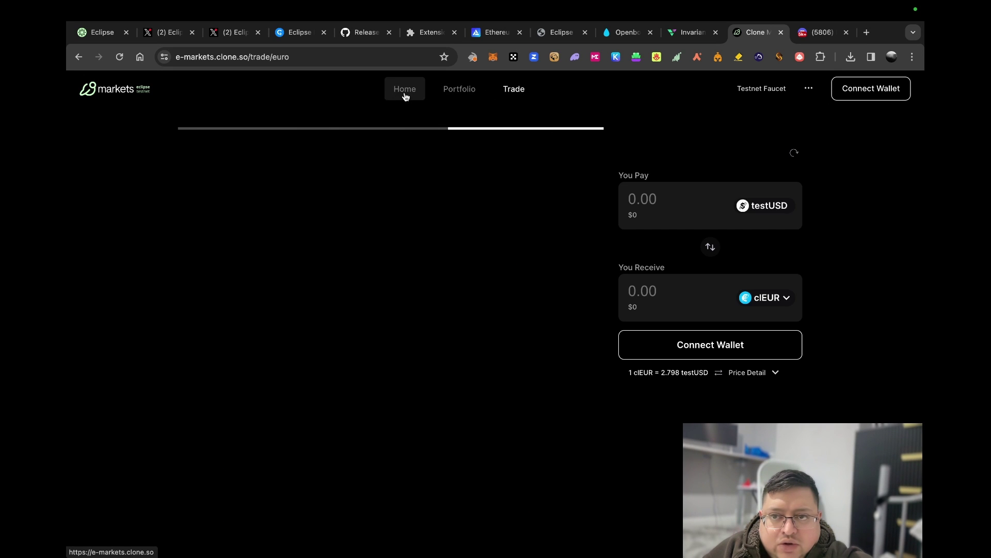
{"action": "left_click", "coordinate": [761, 89]}
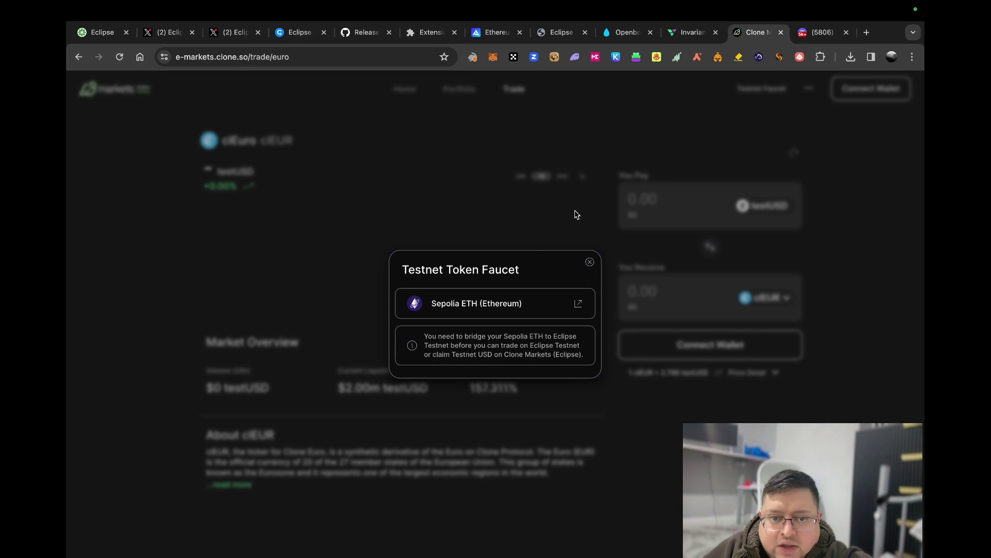
{"action": "left_click", "coordinate": [480, 299]}
{"action": "left_click", "coordinate": [517, 132]}
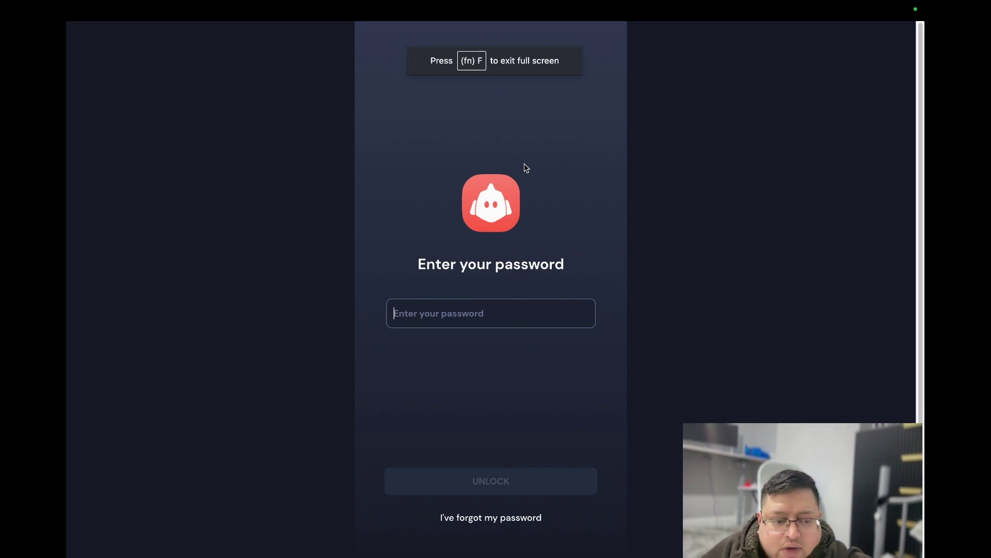
Unlock the wallet with its password and approve the connection to Clone Markets
{"action": "type", "text": "•••••"}
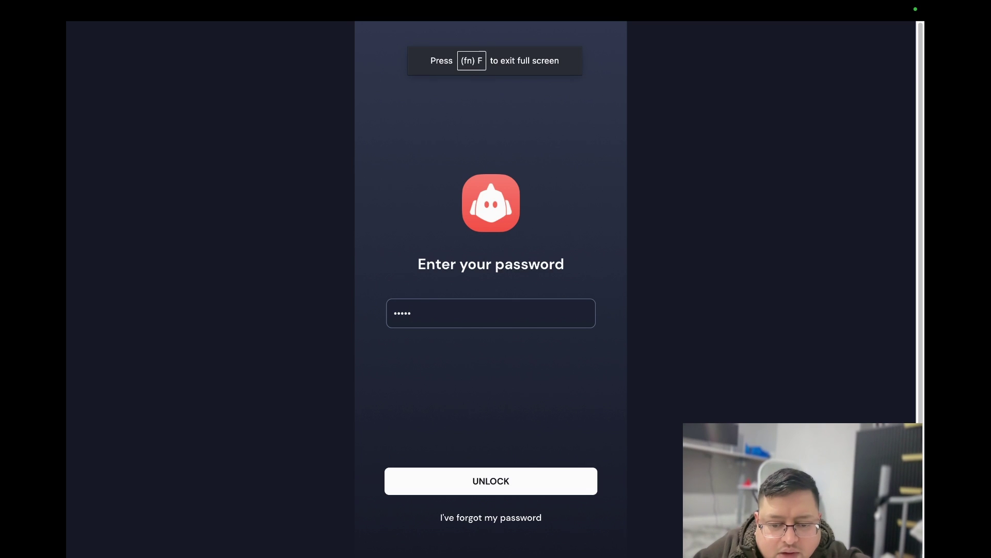
{"action": "key", "text": "Return"}
{"action": "left_click", "coordinate": [552, 513]}
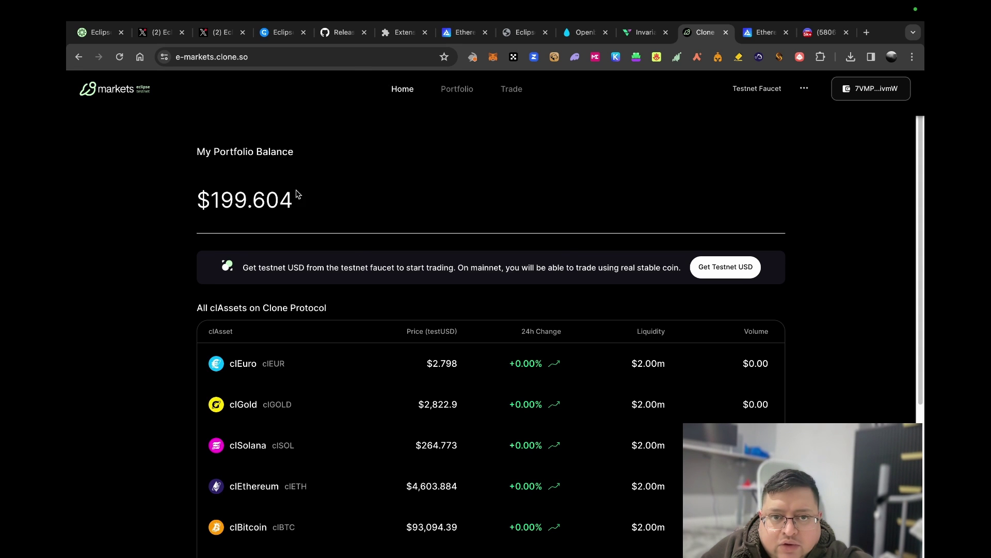
Fill the clEUR swap with the full 190 testUSD balance (about 67.63 clEUR), then switch to Discord
{"action": "left_click", "coordinate": [511, 89]}
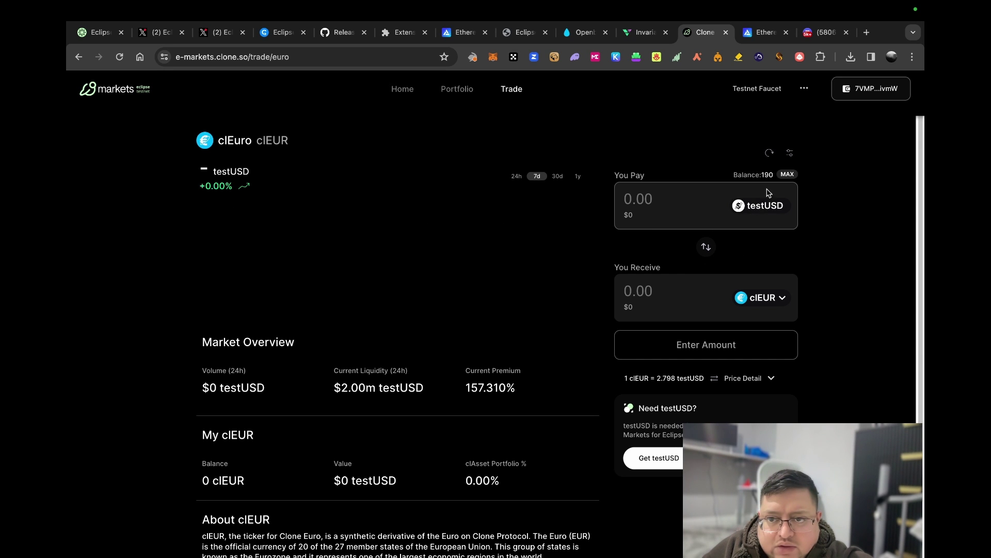
{"action": "left_click", "coordinate": [788, 174]}
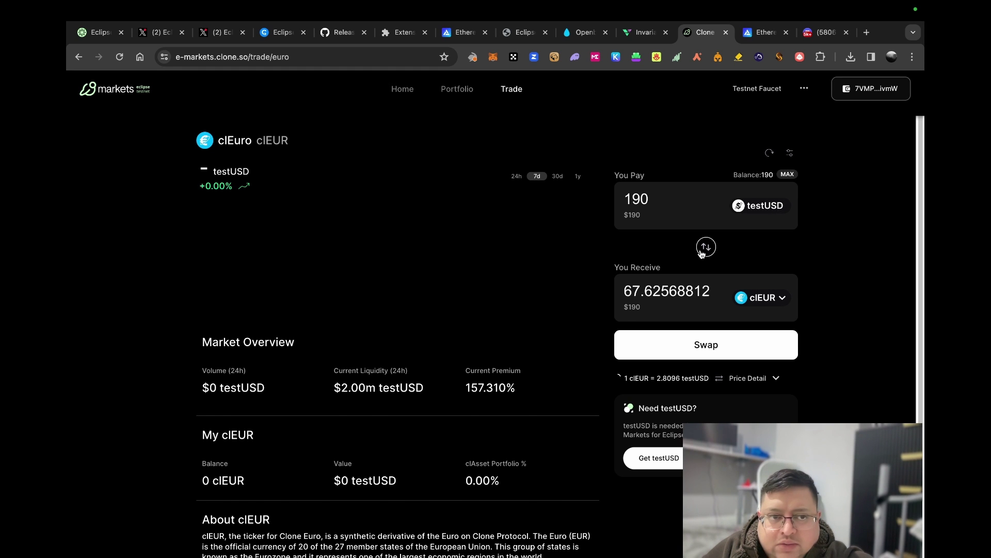
{"action": "scroll", "coordinate": [625, 266], "scroll_direction": "down", "scroll_amount": 1}
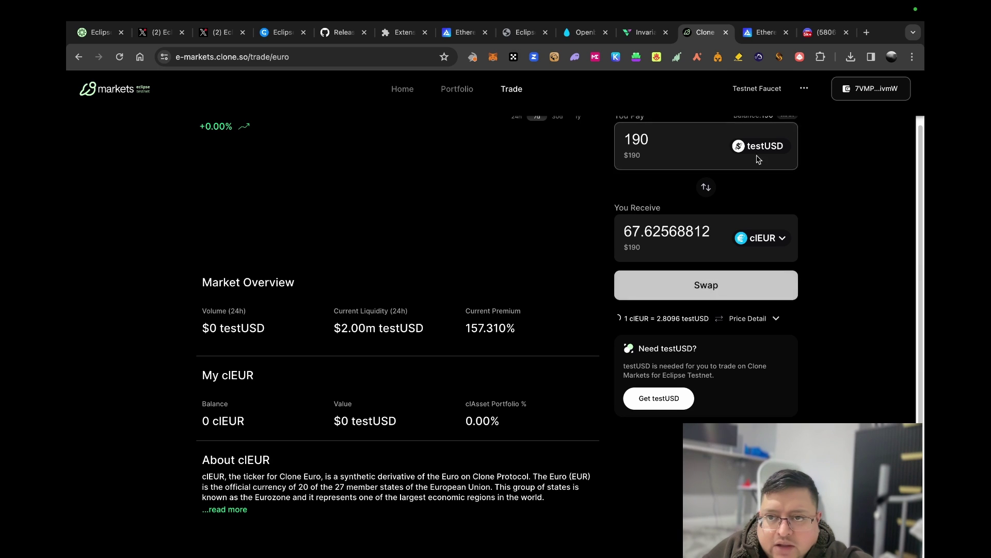
{"action": "scroll", "coordinate": [746, 149], "scroll_direction": "up", "scroll_amount": 1}
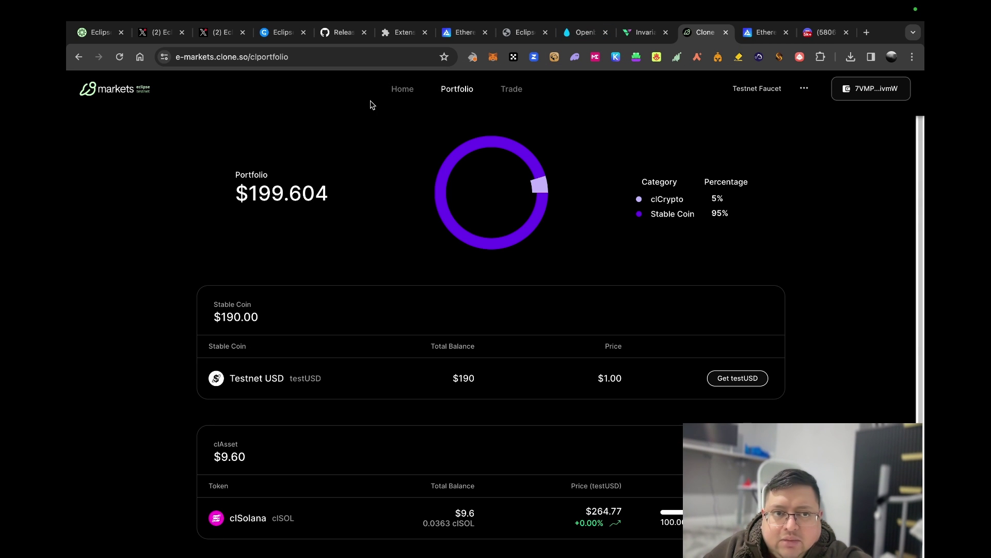
{"action": "left_click", "coordinate": [828, 34]}
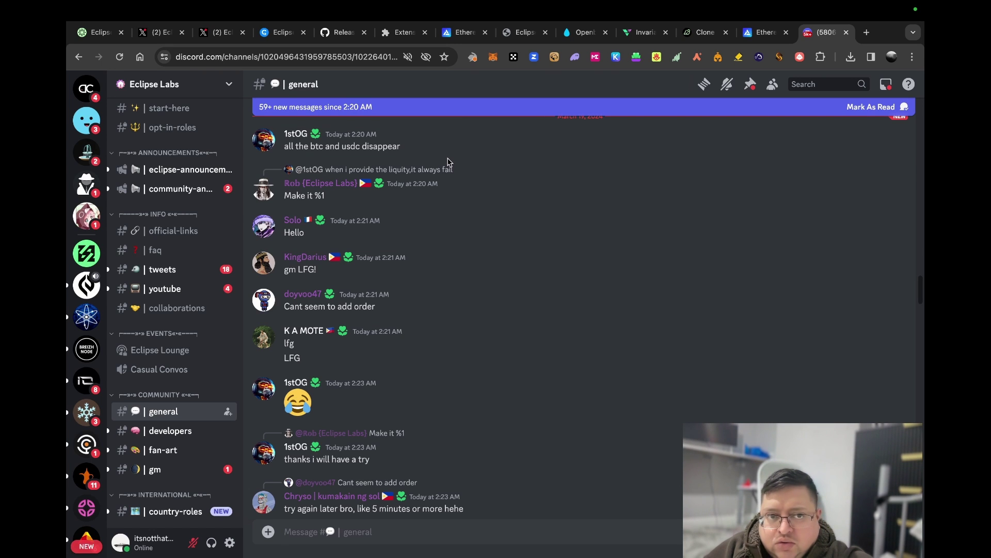
Switch from Discord's #general channel back to the EclipseFND profile on X
{"action": "left_click", "coordinate": [166, 33]}
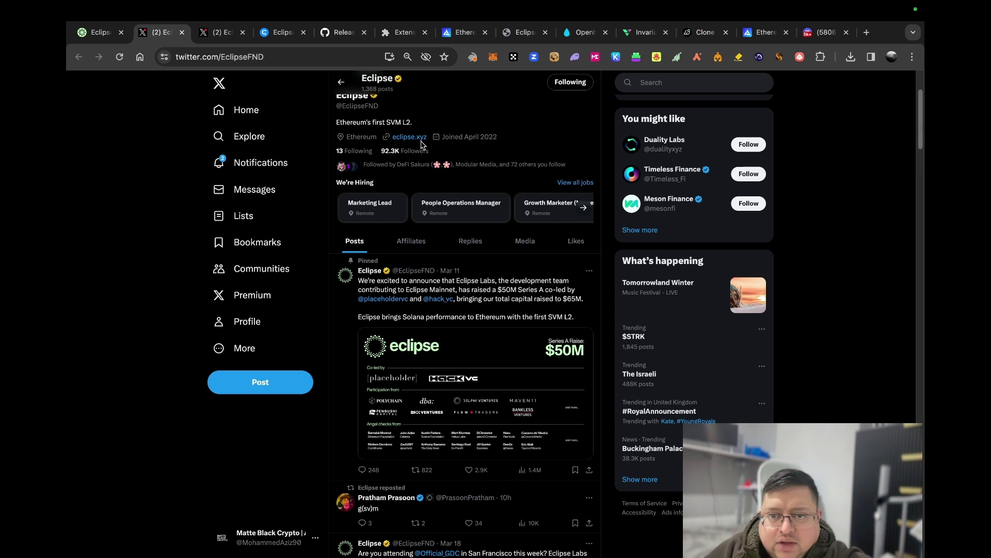